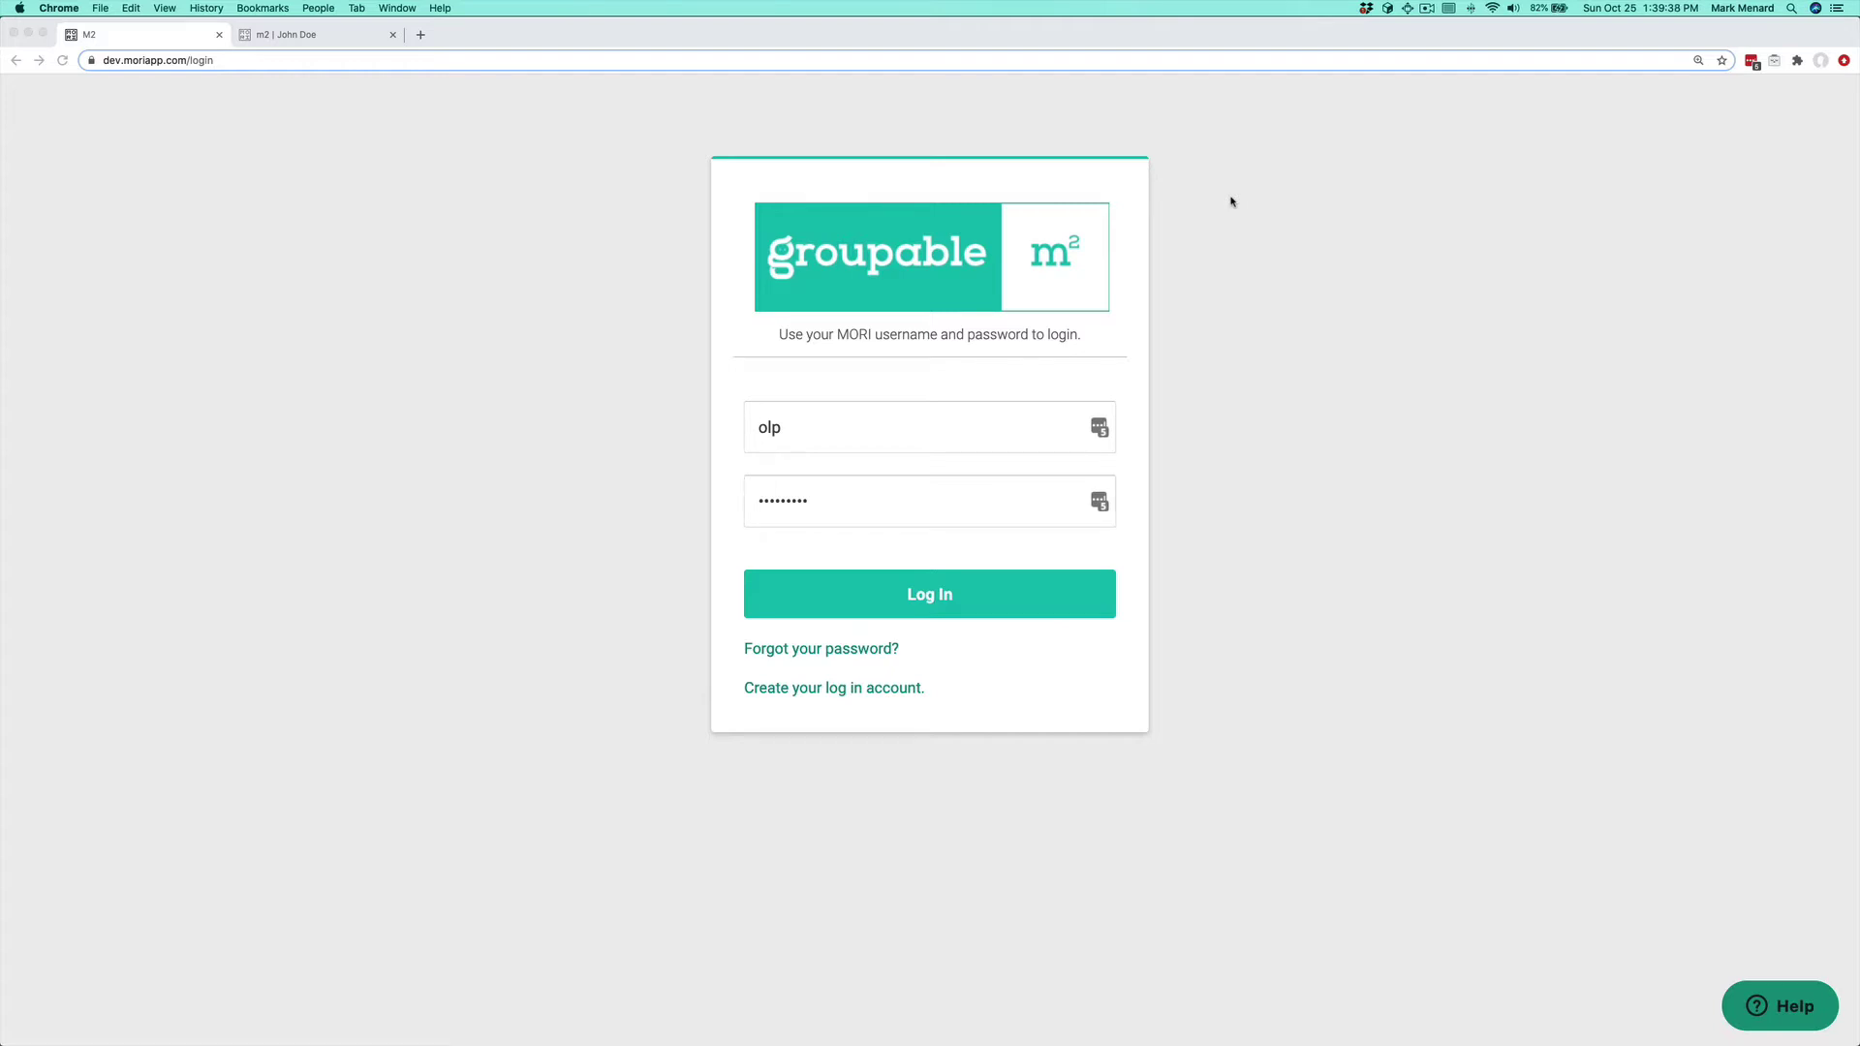
Step: Sign in and go to Mailing > Labels / Emails to reach the member buffer page
left_click(967, 597)
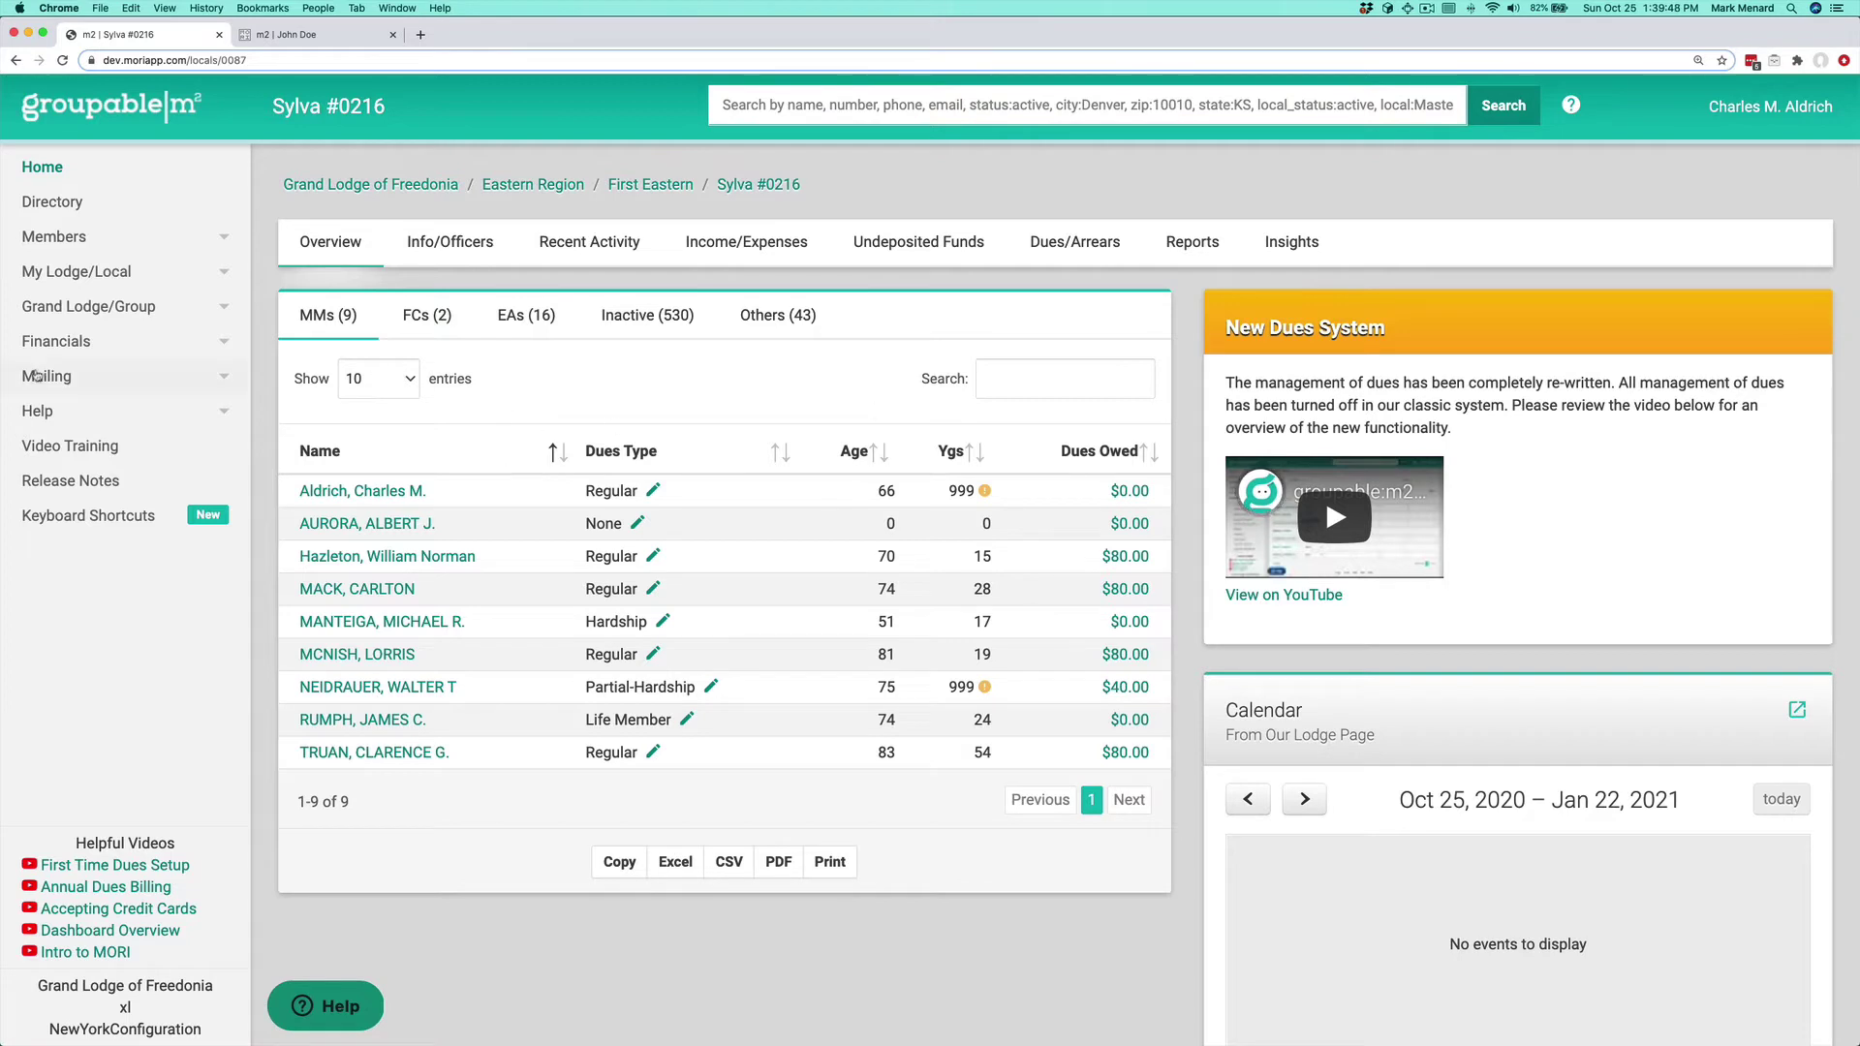
left_click(121, 383)
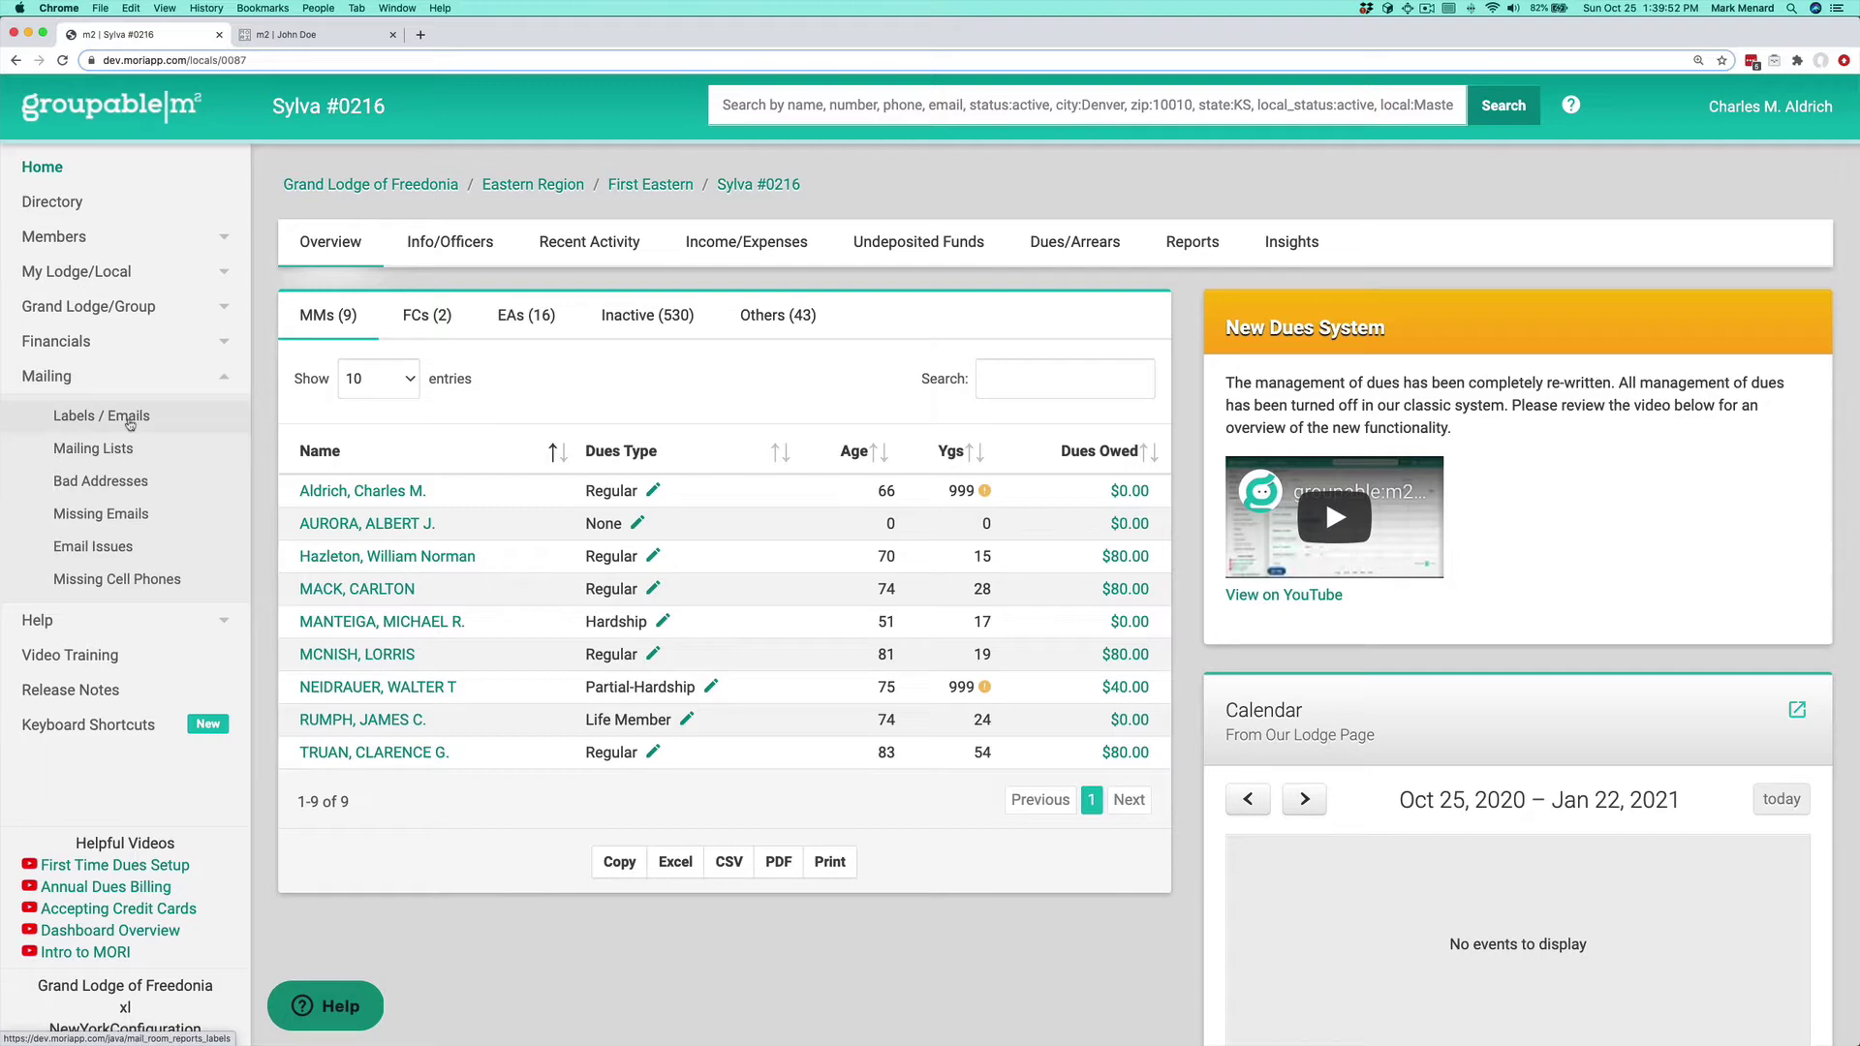
left_click(129, 418)
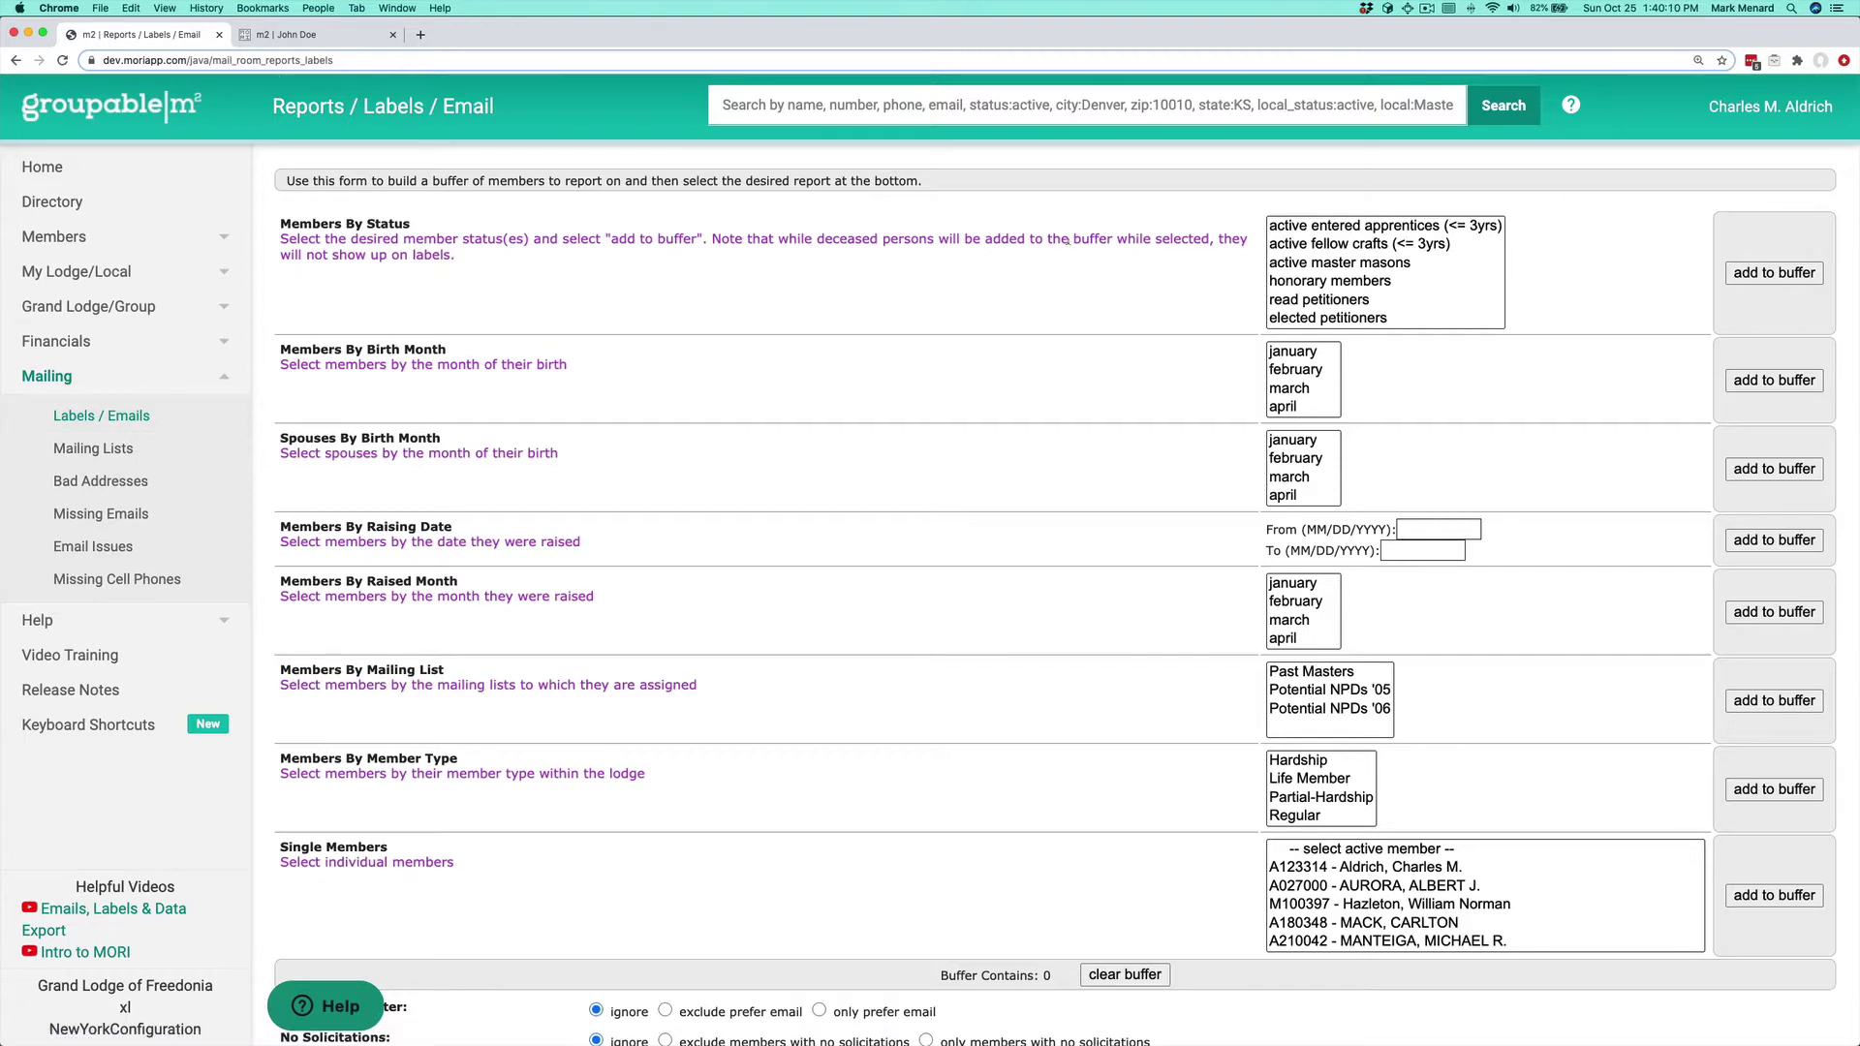
Step: Add the active master masons to the buffer, confirm it holds 9, and request the contact list report
left_click(1340, 263)
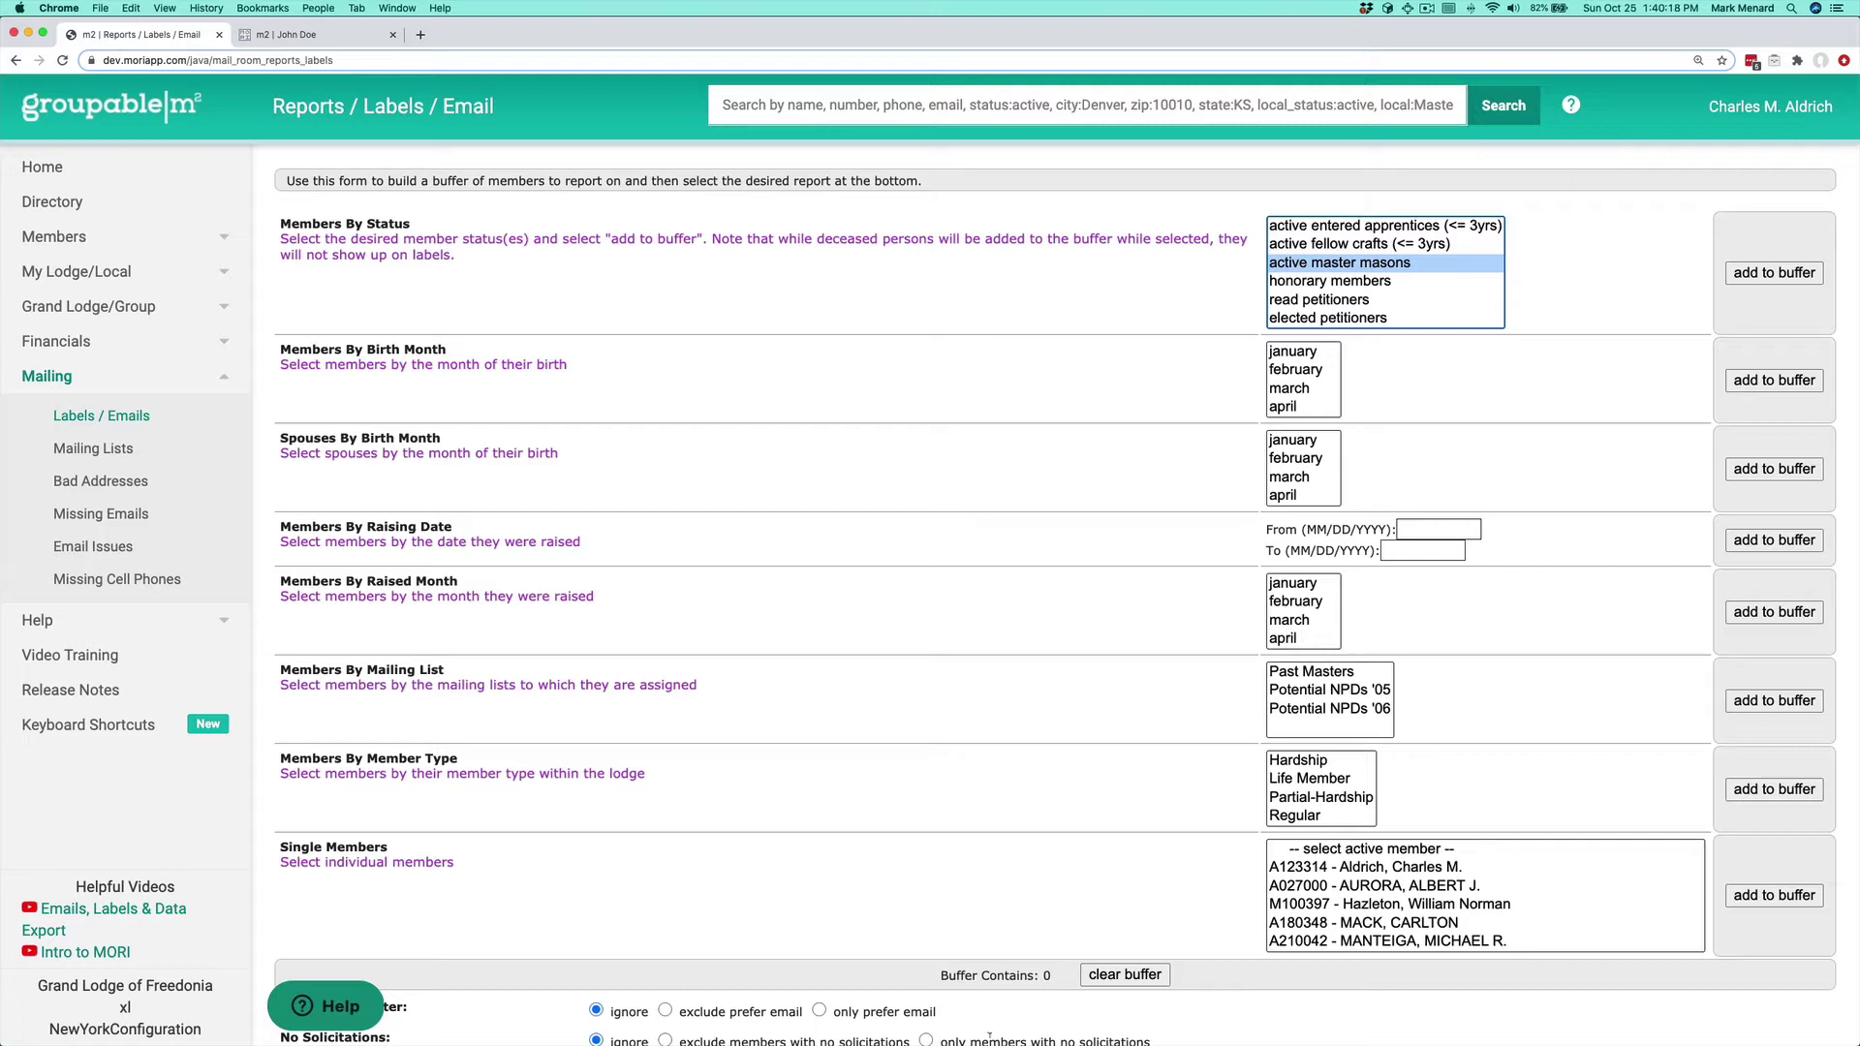
left_click_drag(1066, 976, 908, 975)
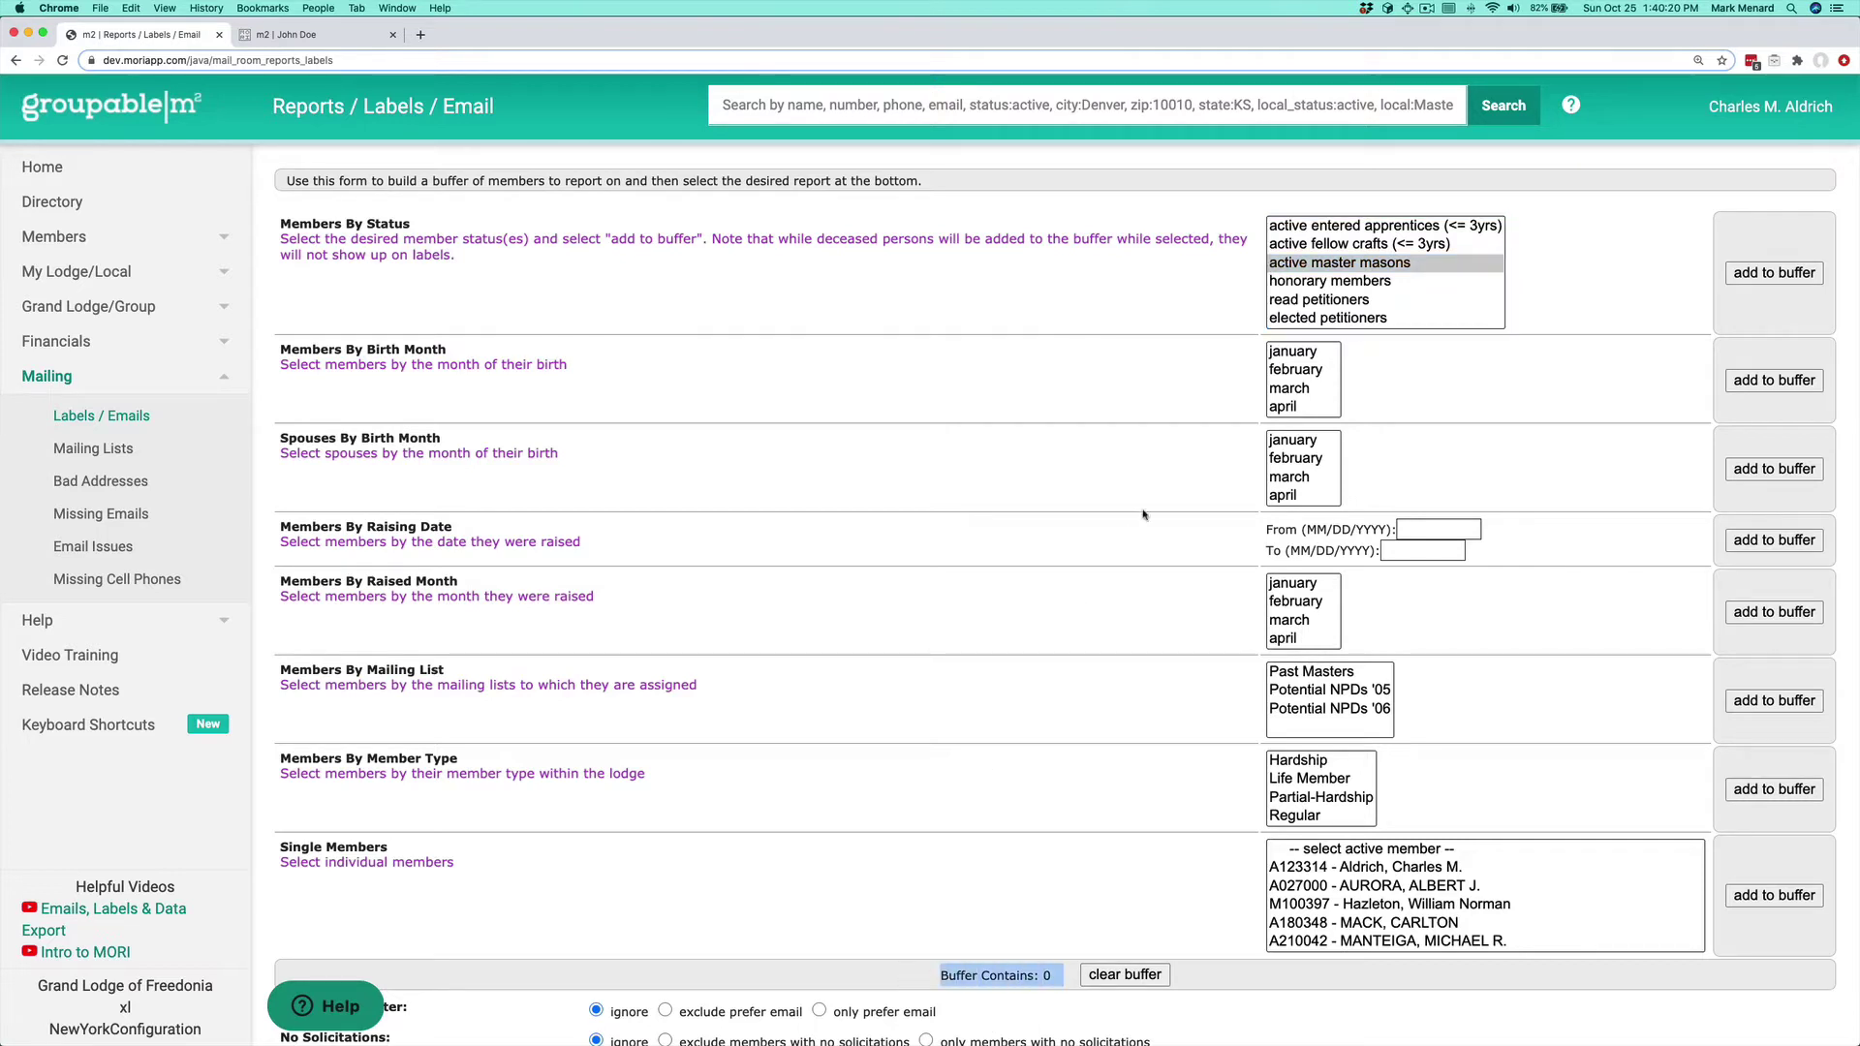
left_click(1129, 518)
left_click(1786, 275)
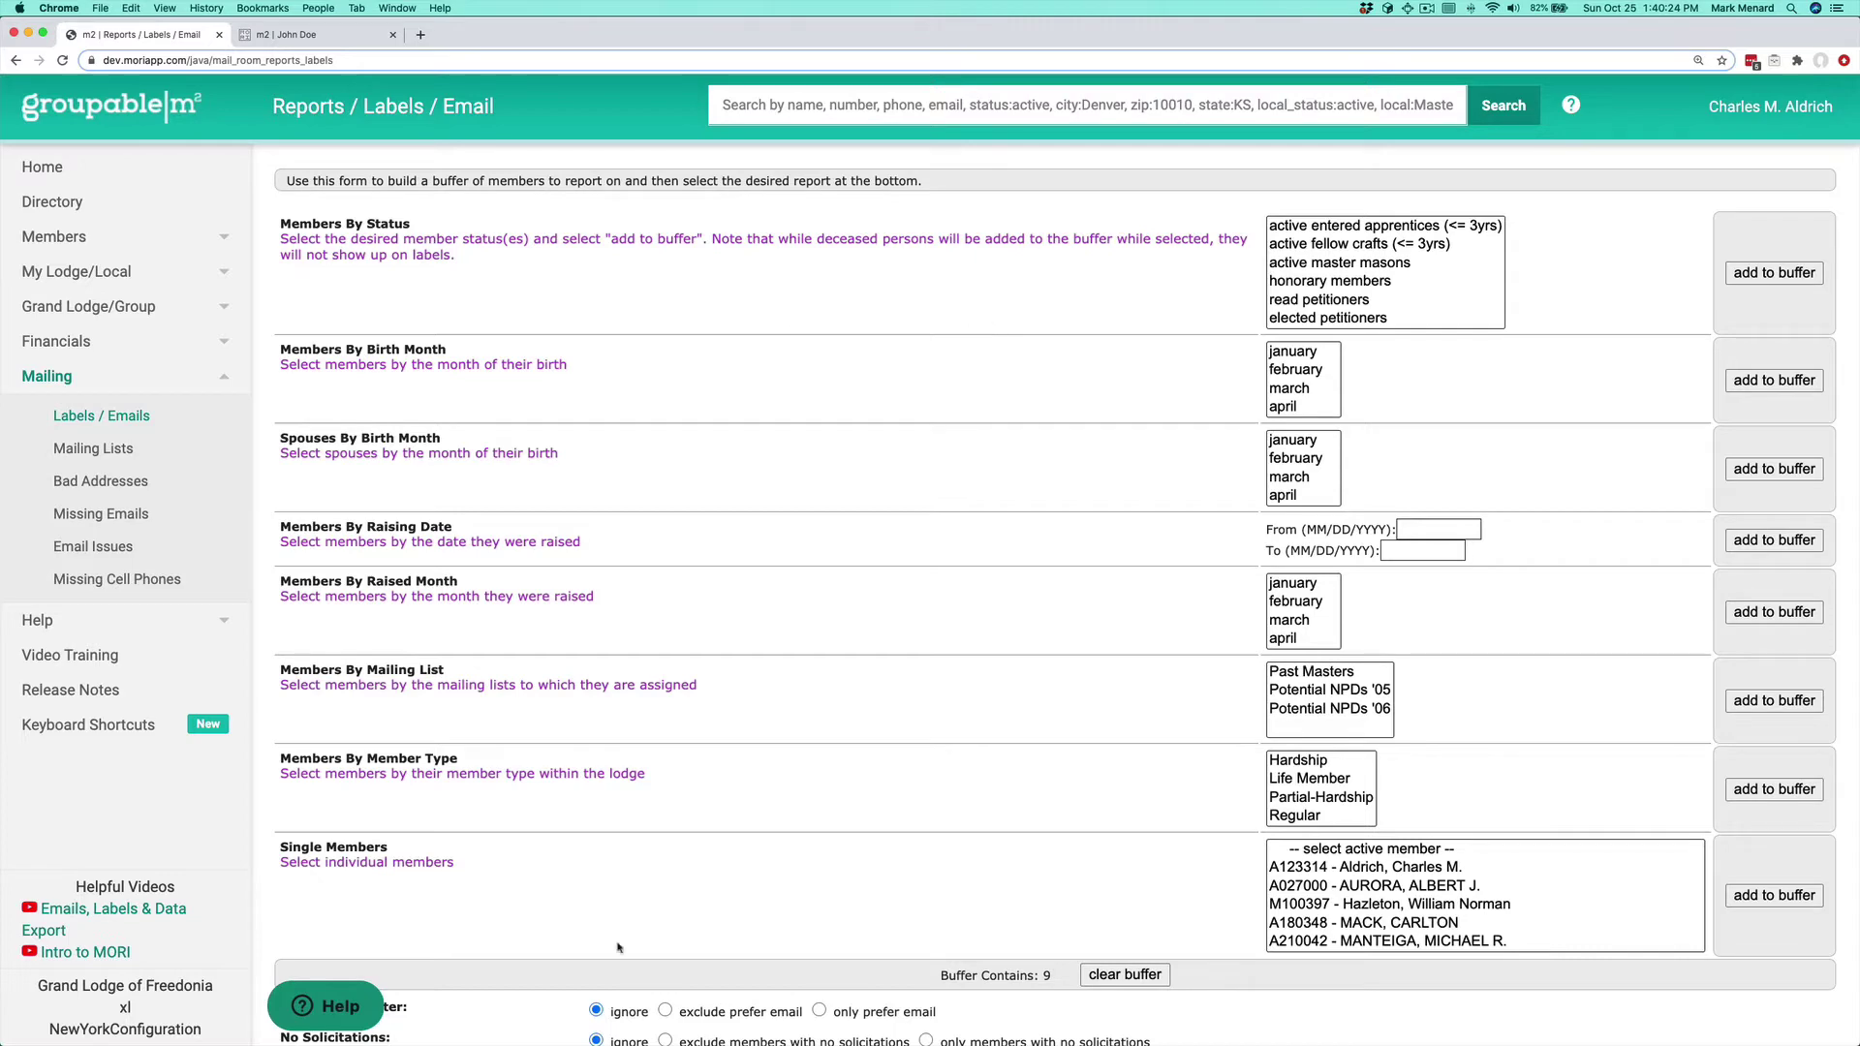
scroll(839, 814, "down", 10)
scroll(839, 813, "up", 3)
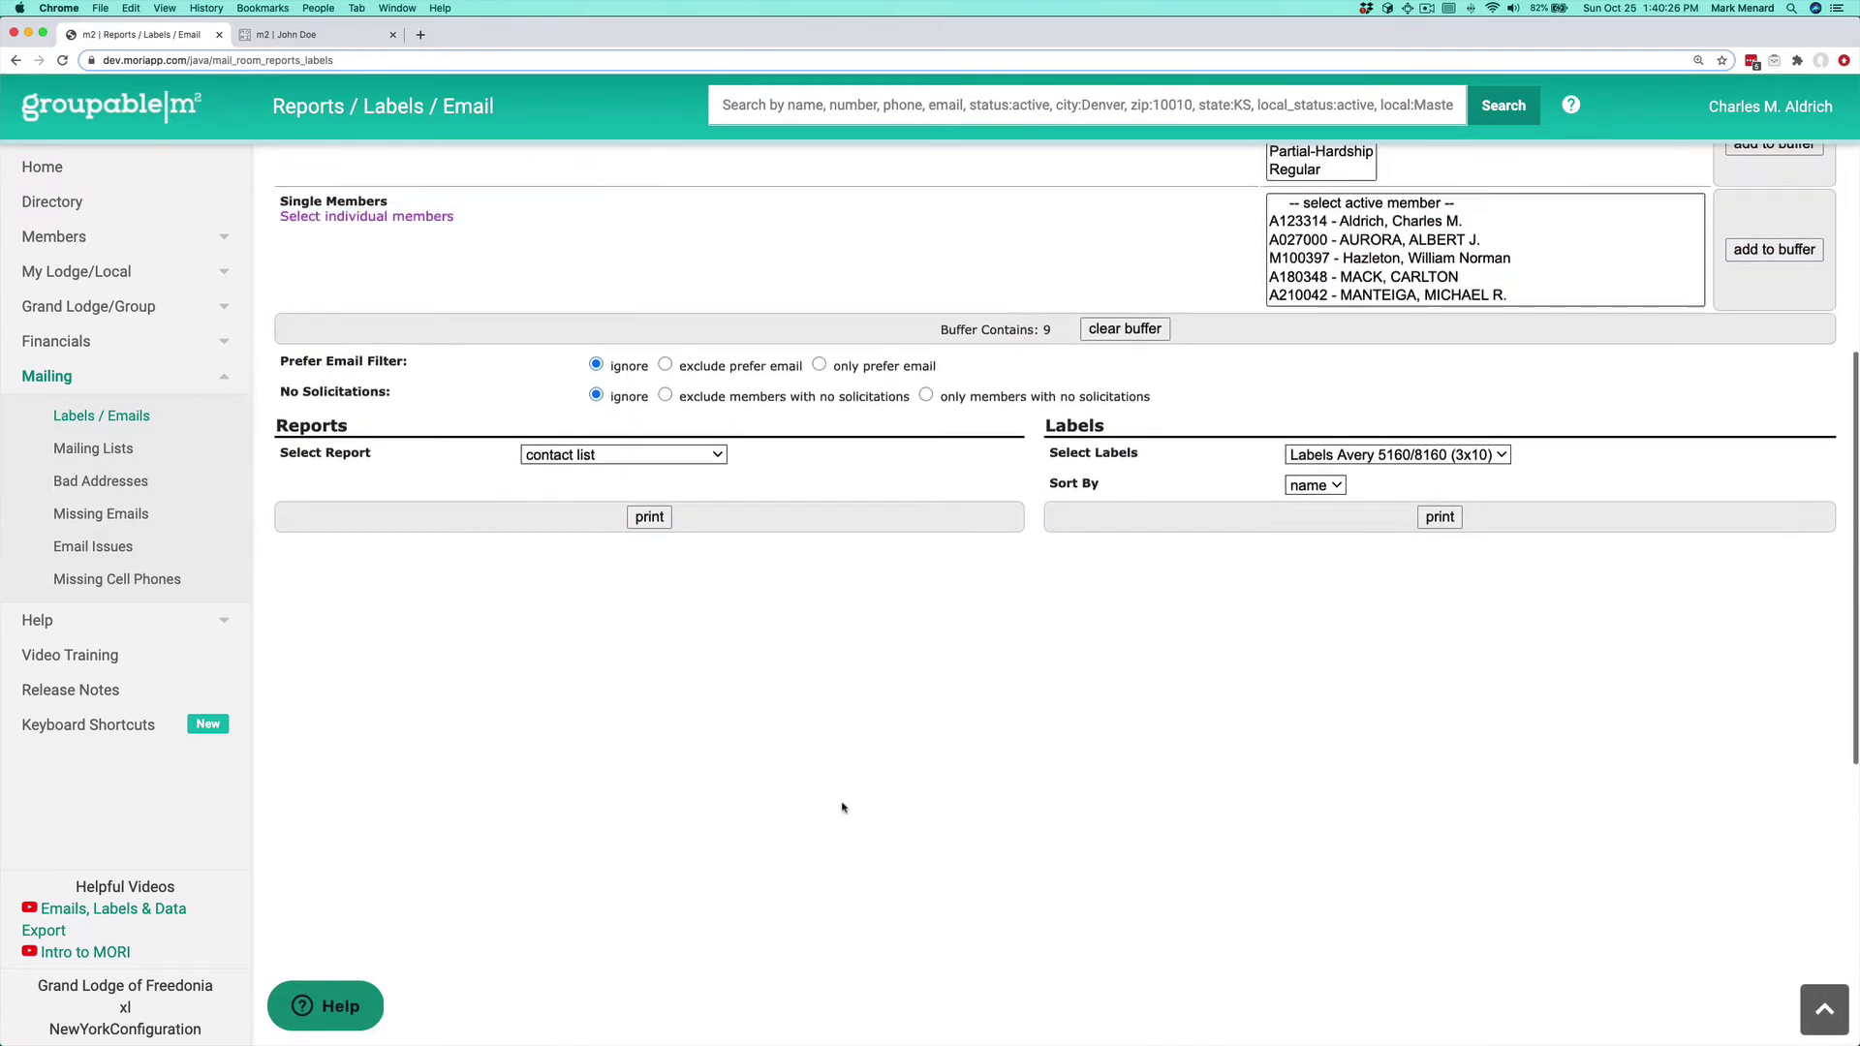
left_click_drag(1071, 329, 897, 334)
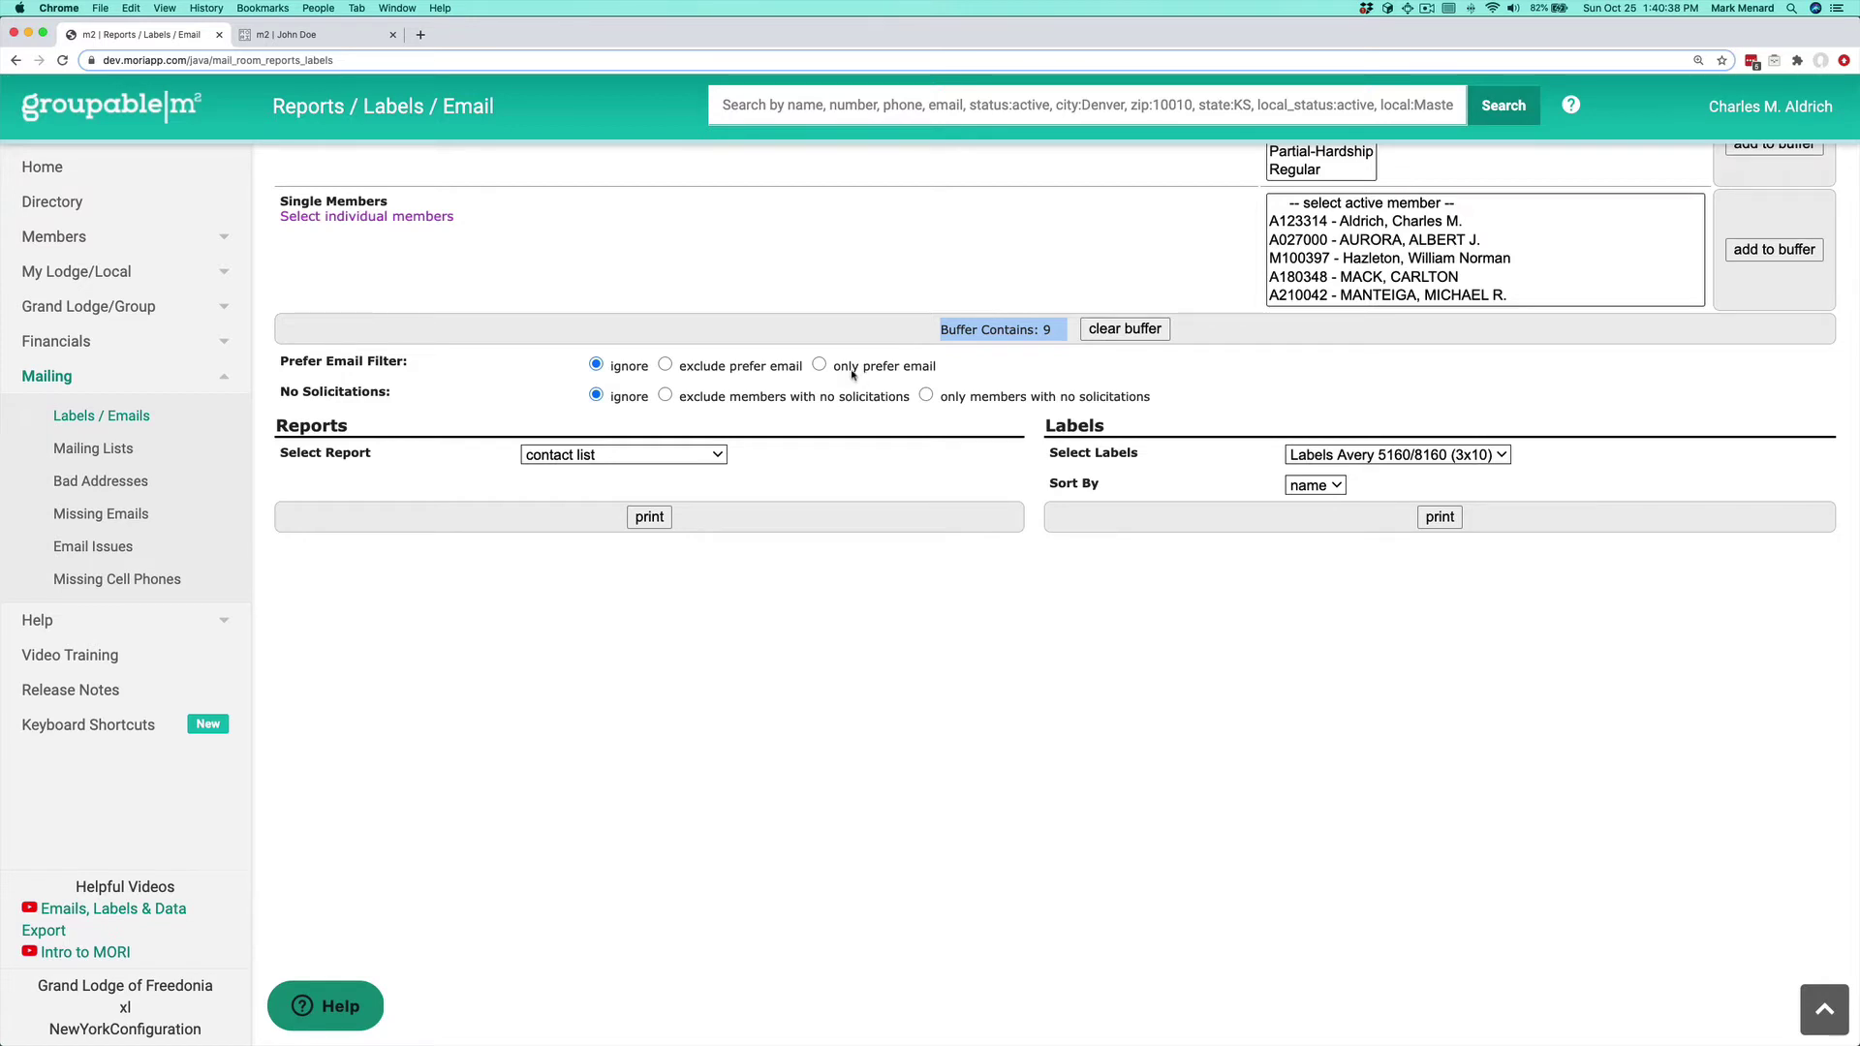
left_click(713, 455)
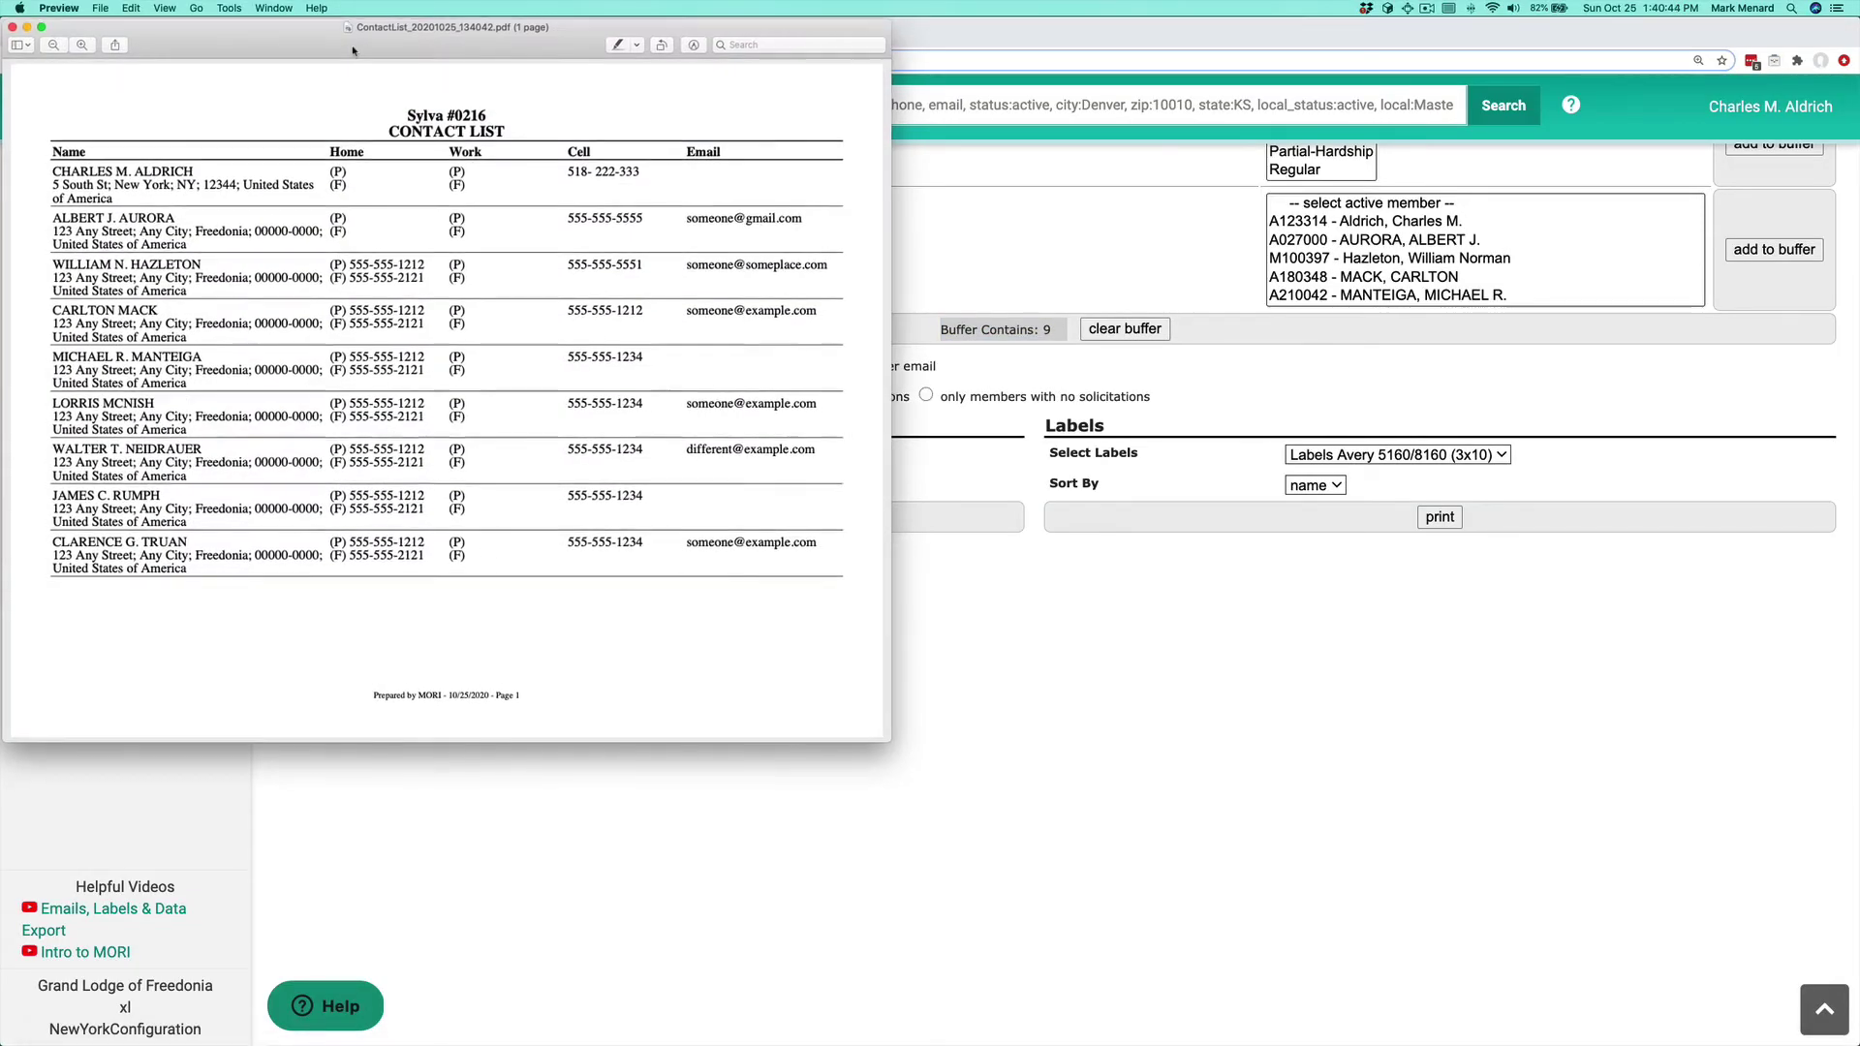
Step: Close the contact list PDF and generate the age / birth date report sorted by age
left_click_drag(352, 49, 1201, 173)
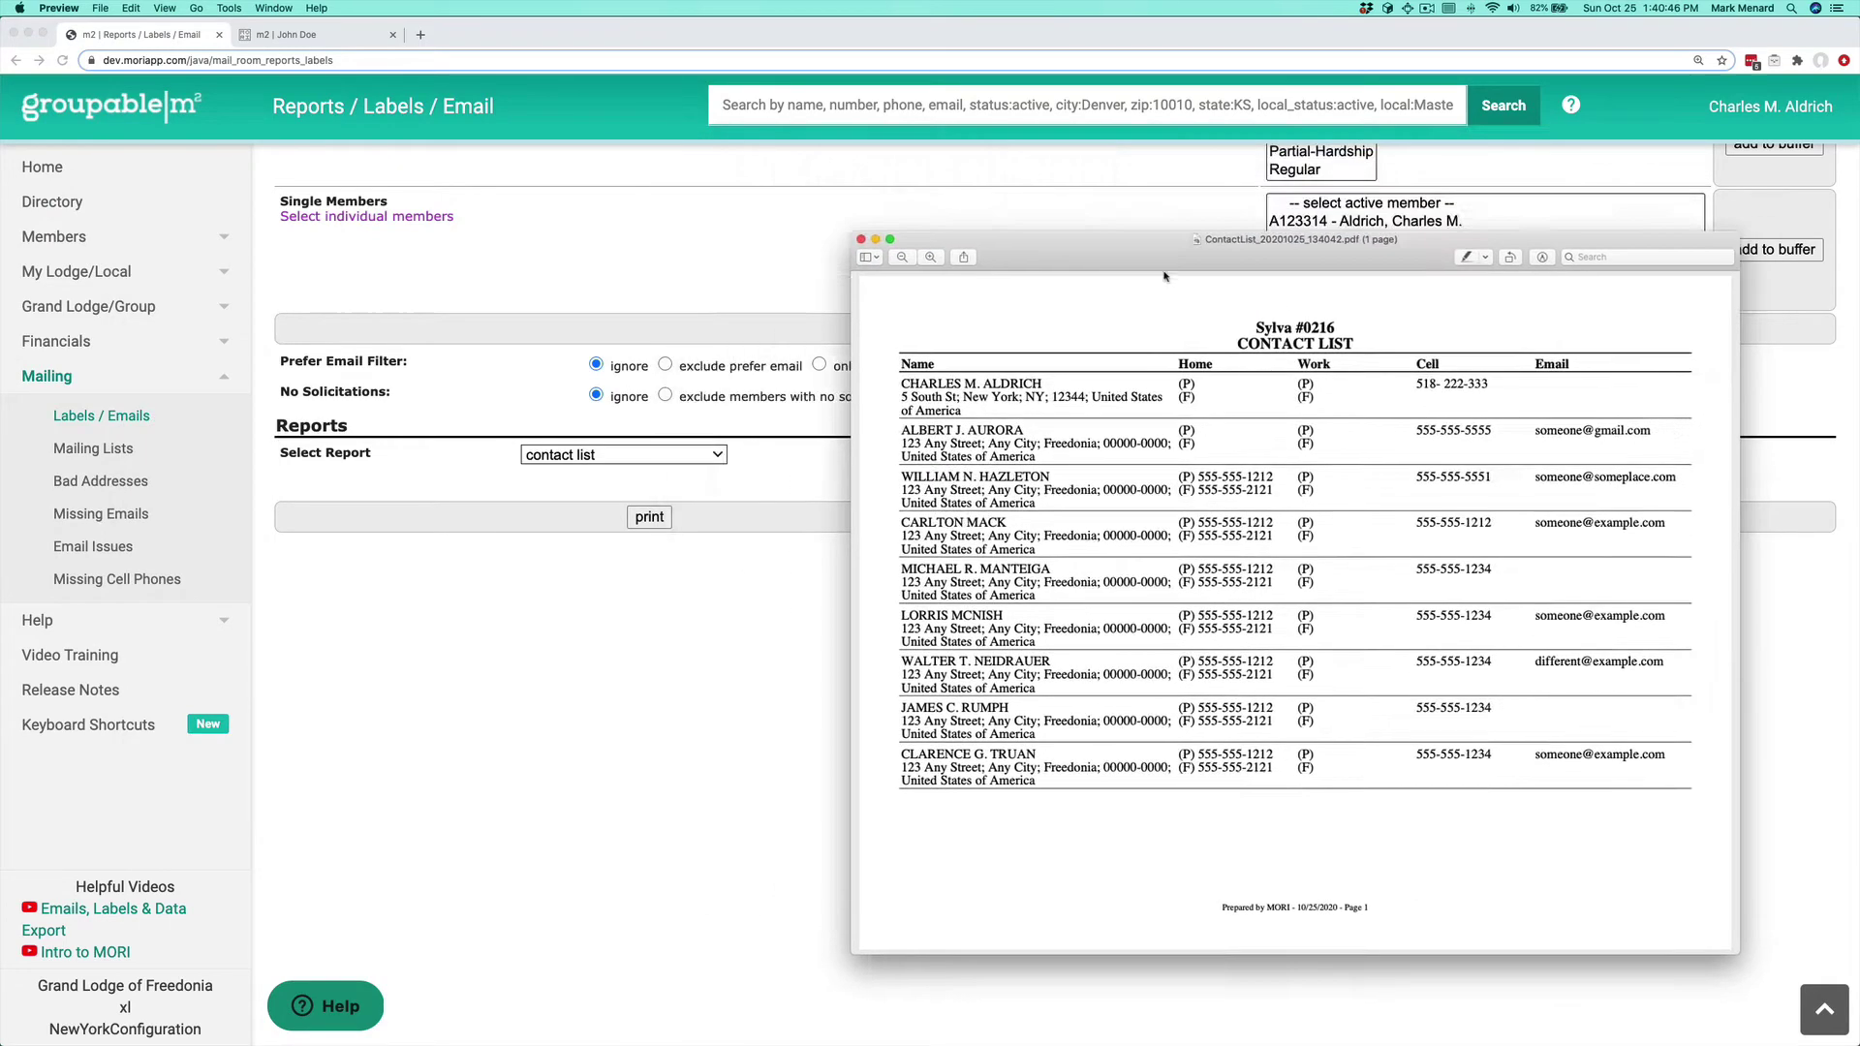
key("super+w")
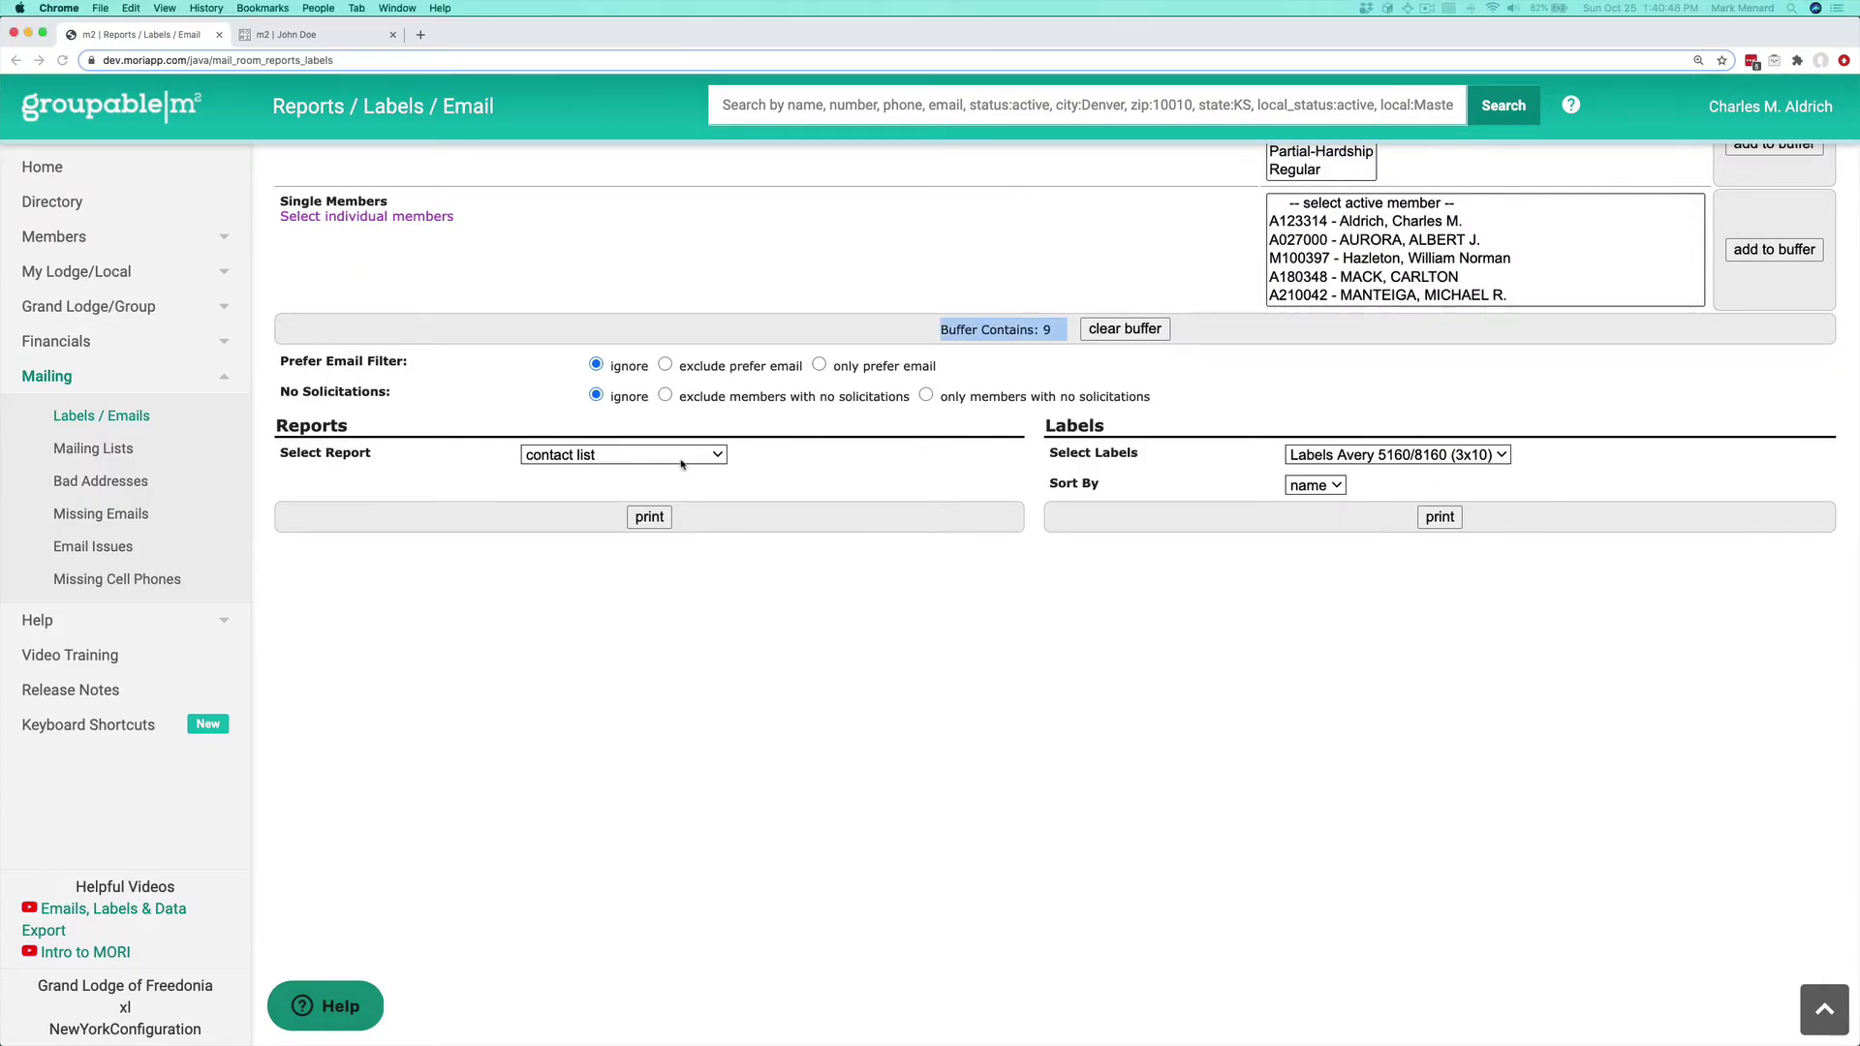
left_click(714, 459)
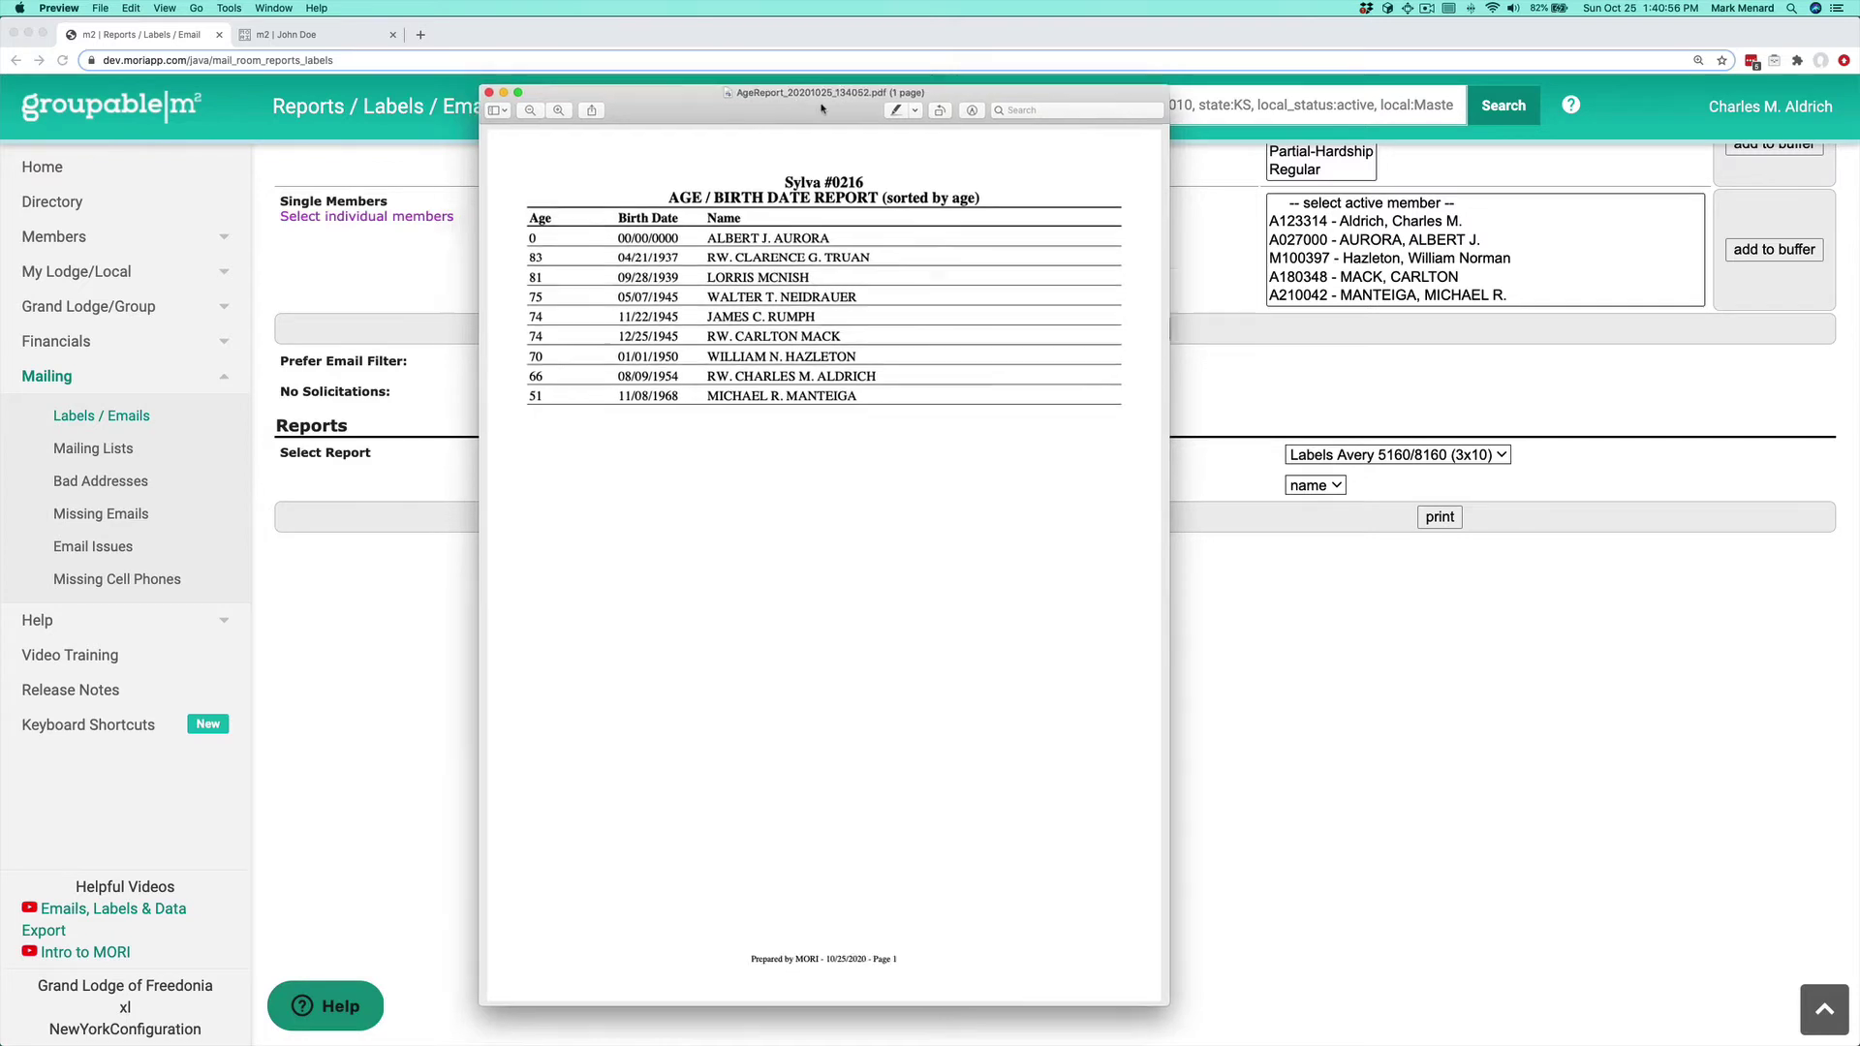
key("super+w")
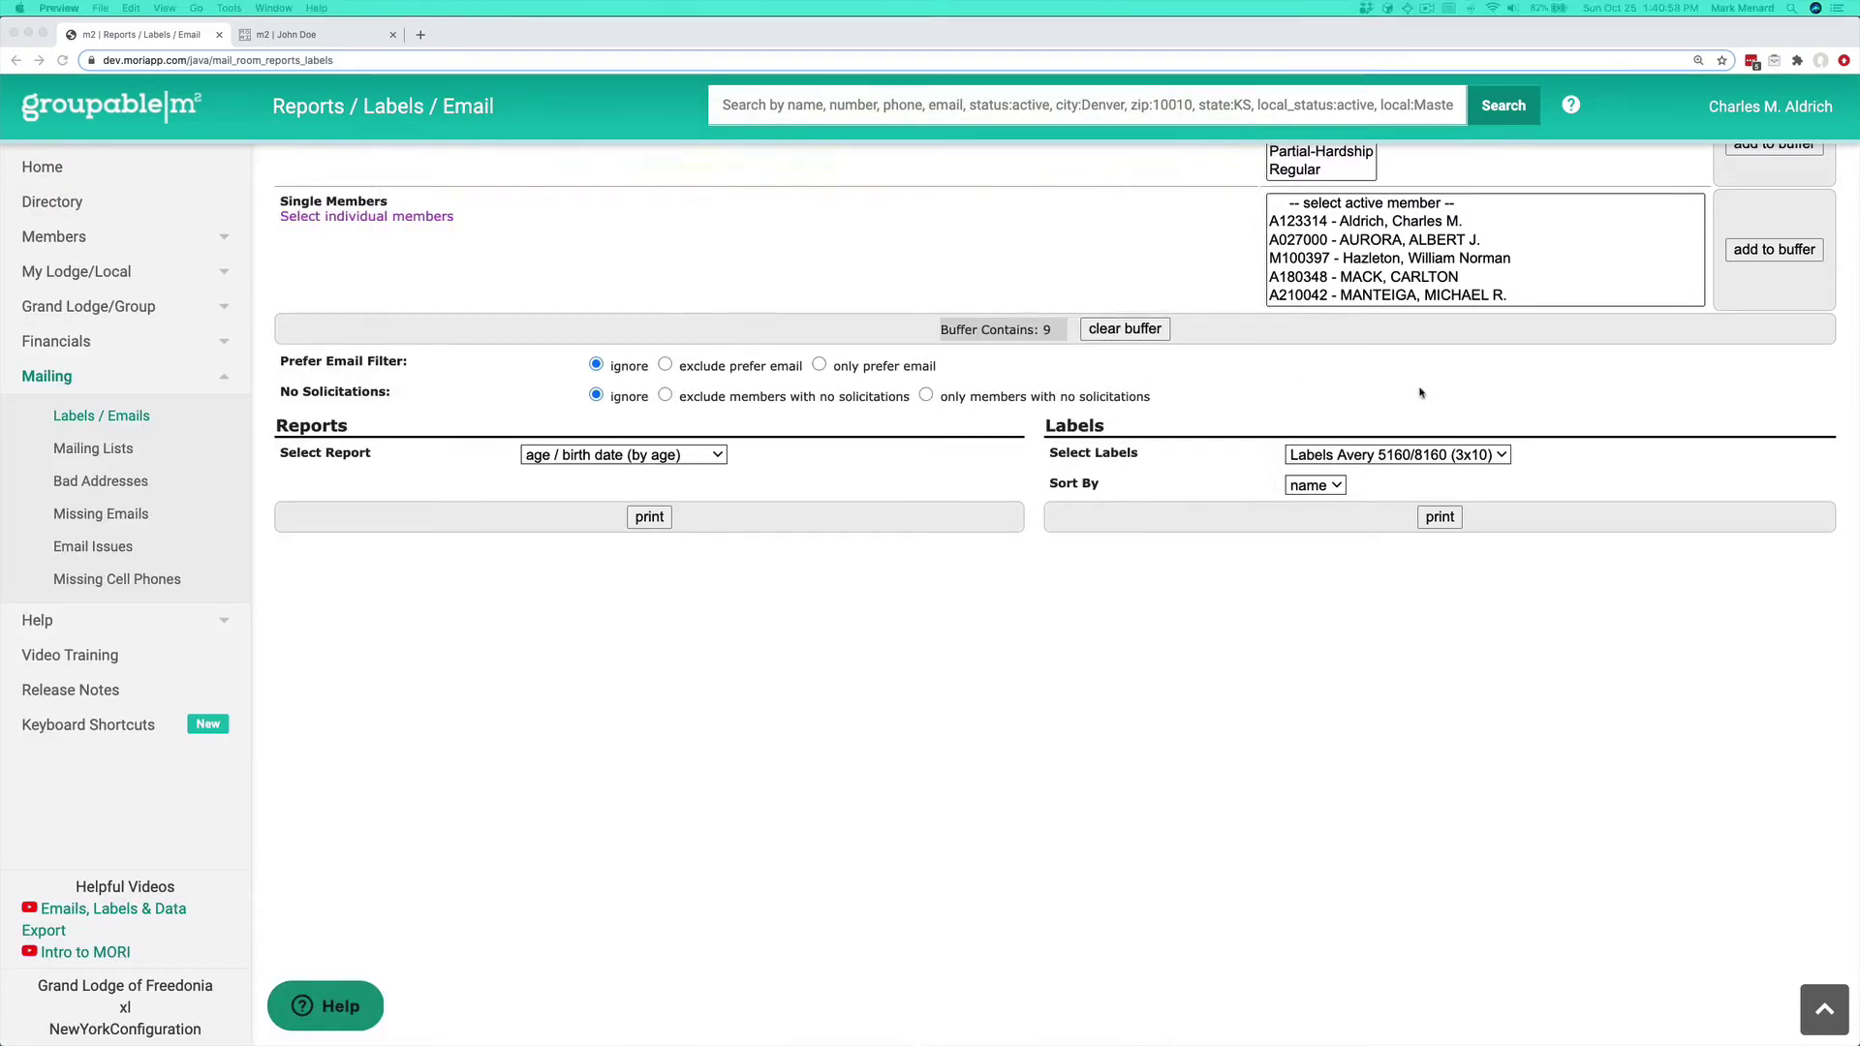
Step: Print Avery 5160/8160 (3x10) labels starting at label 8, then close the PDF and dialog
left_click(1480, 463)
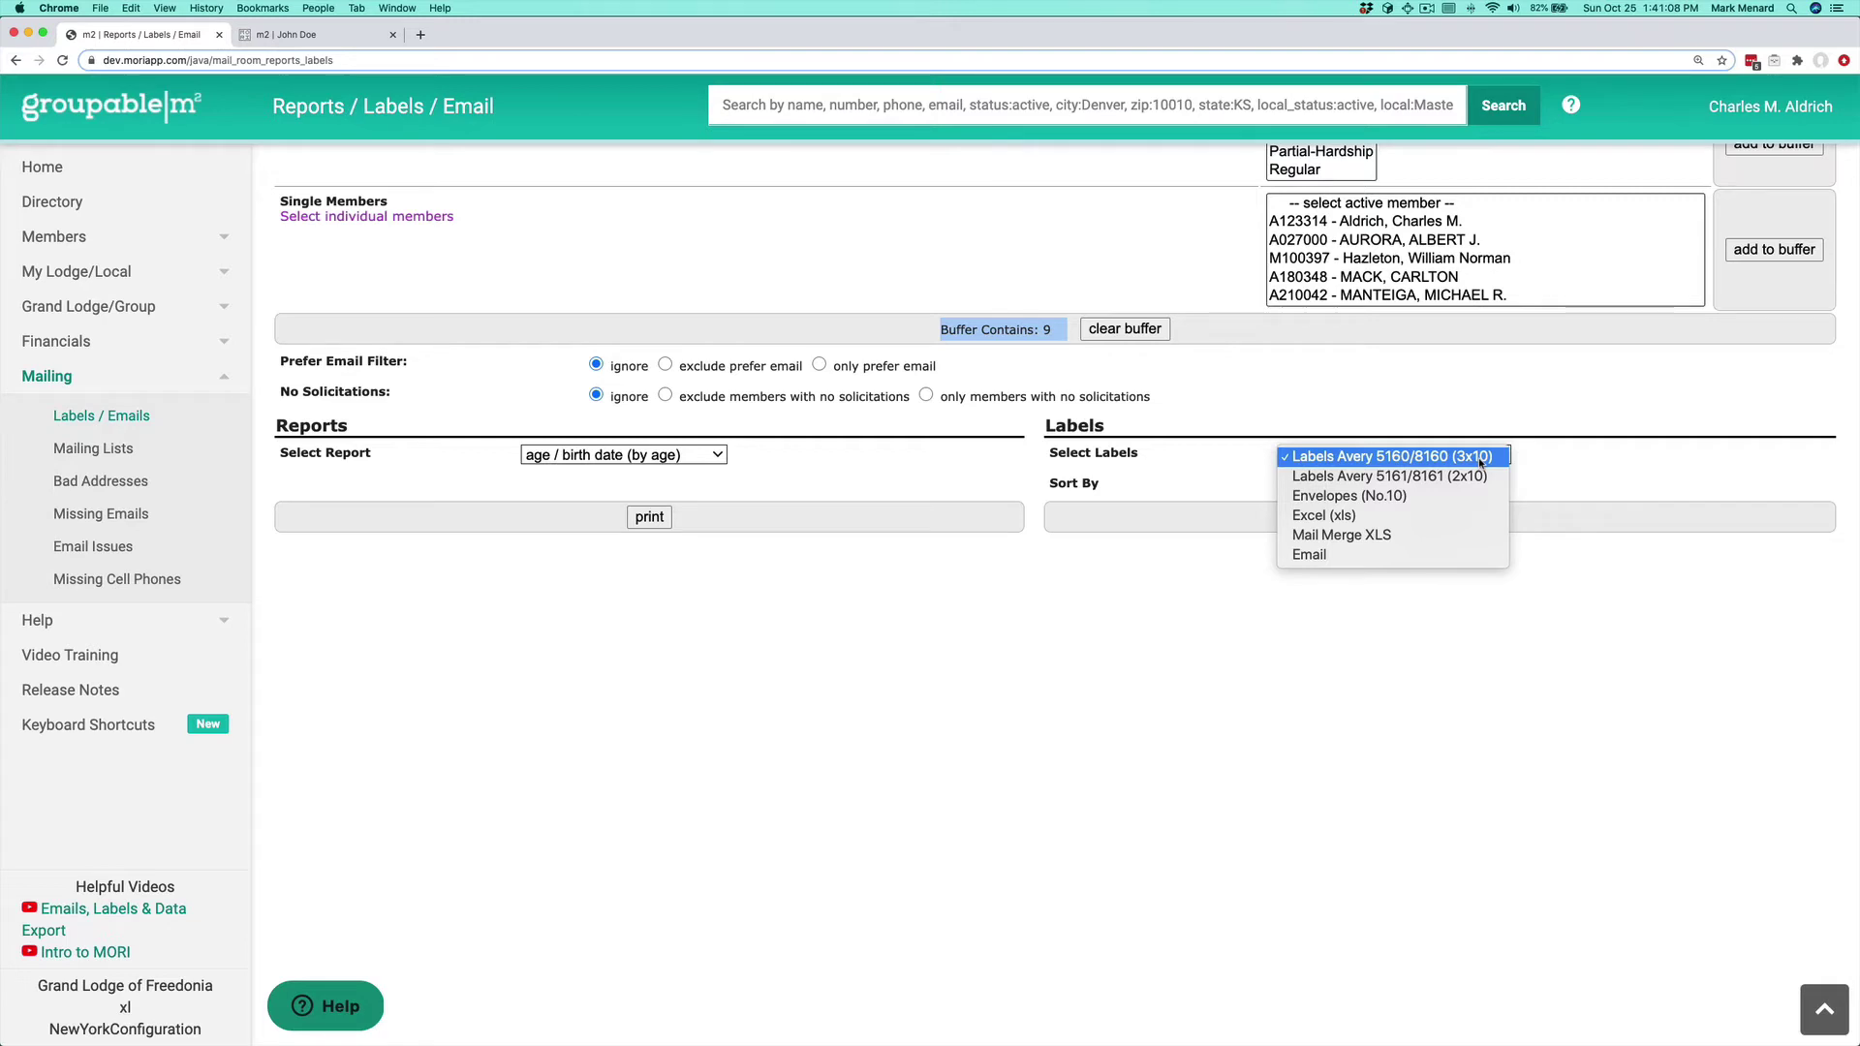
left_click(1481, 463)
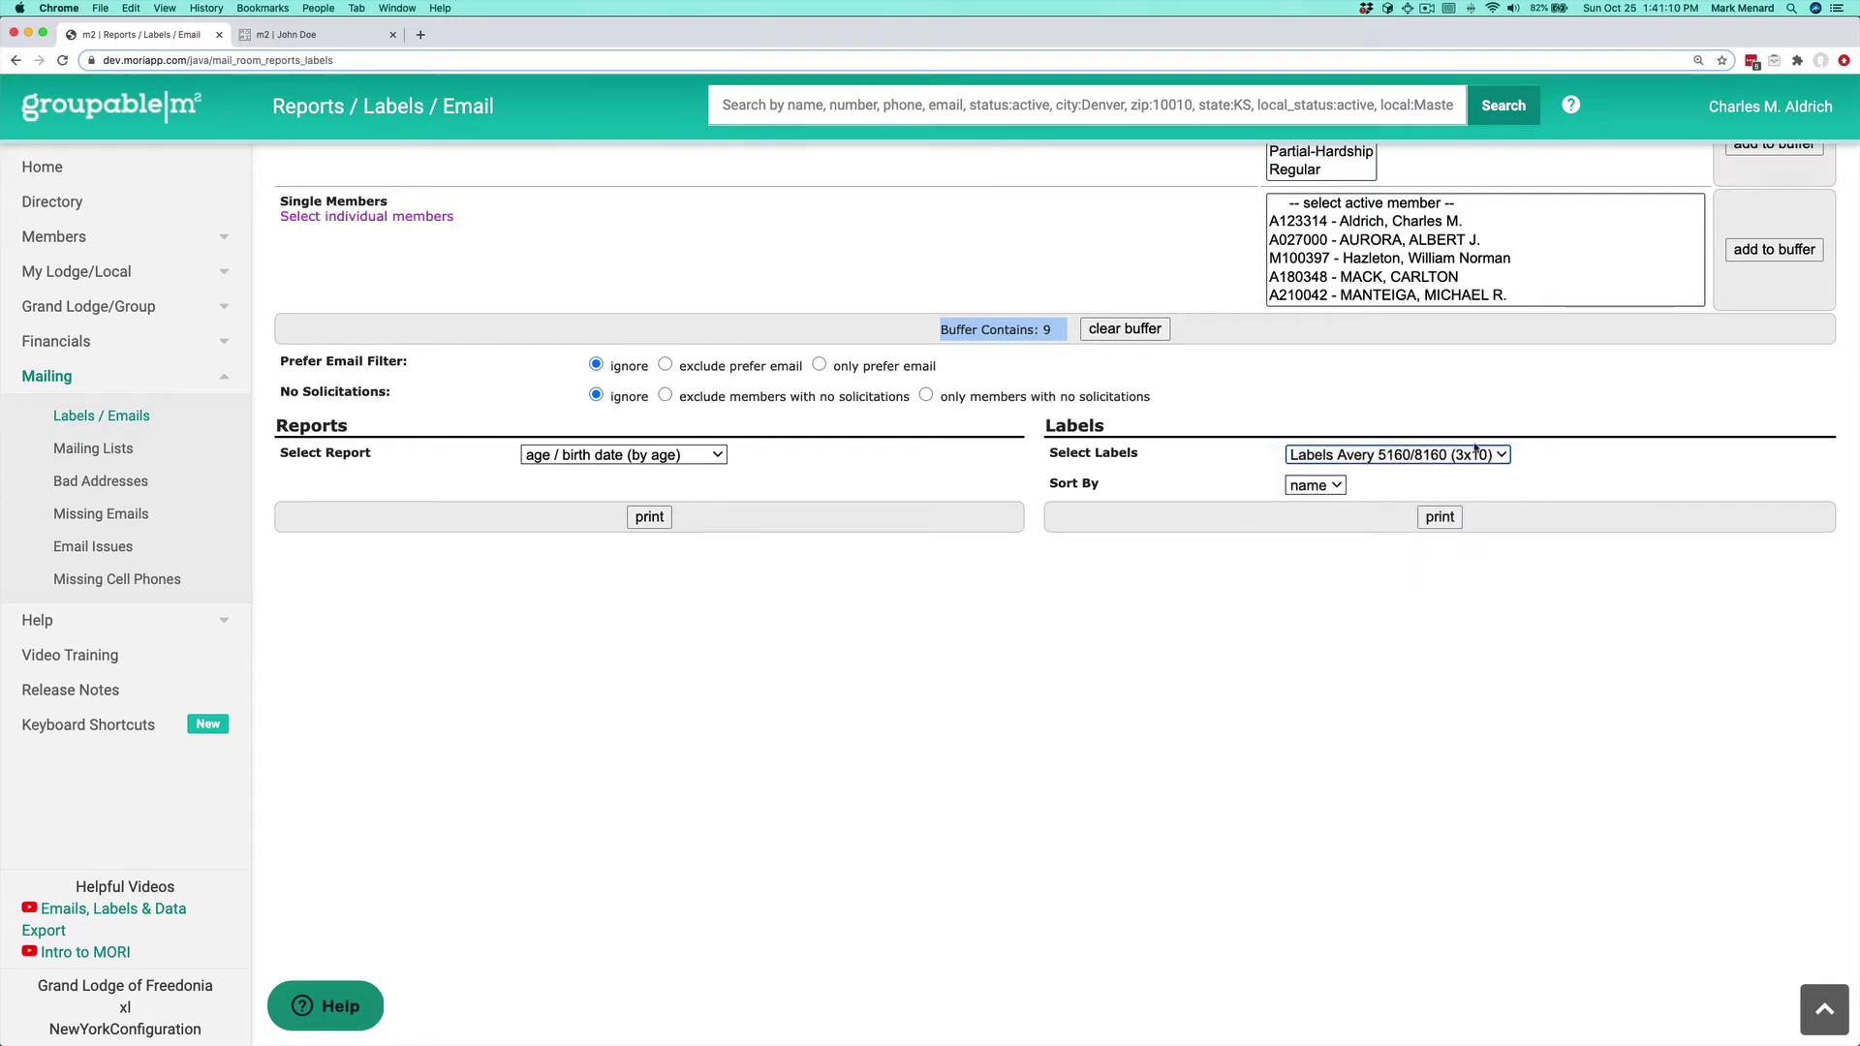
left_click(1442, 518)
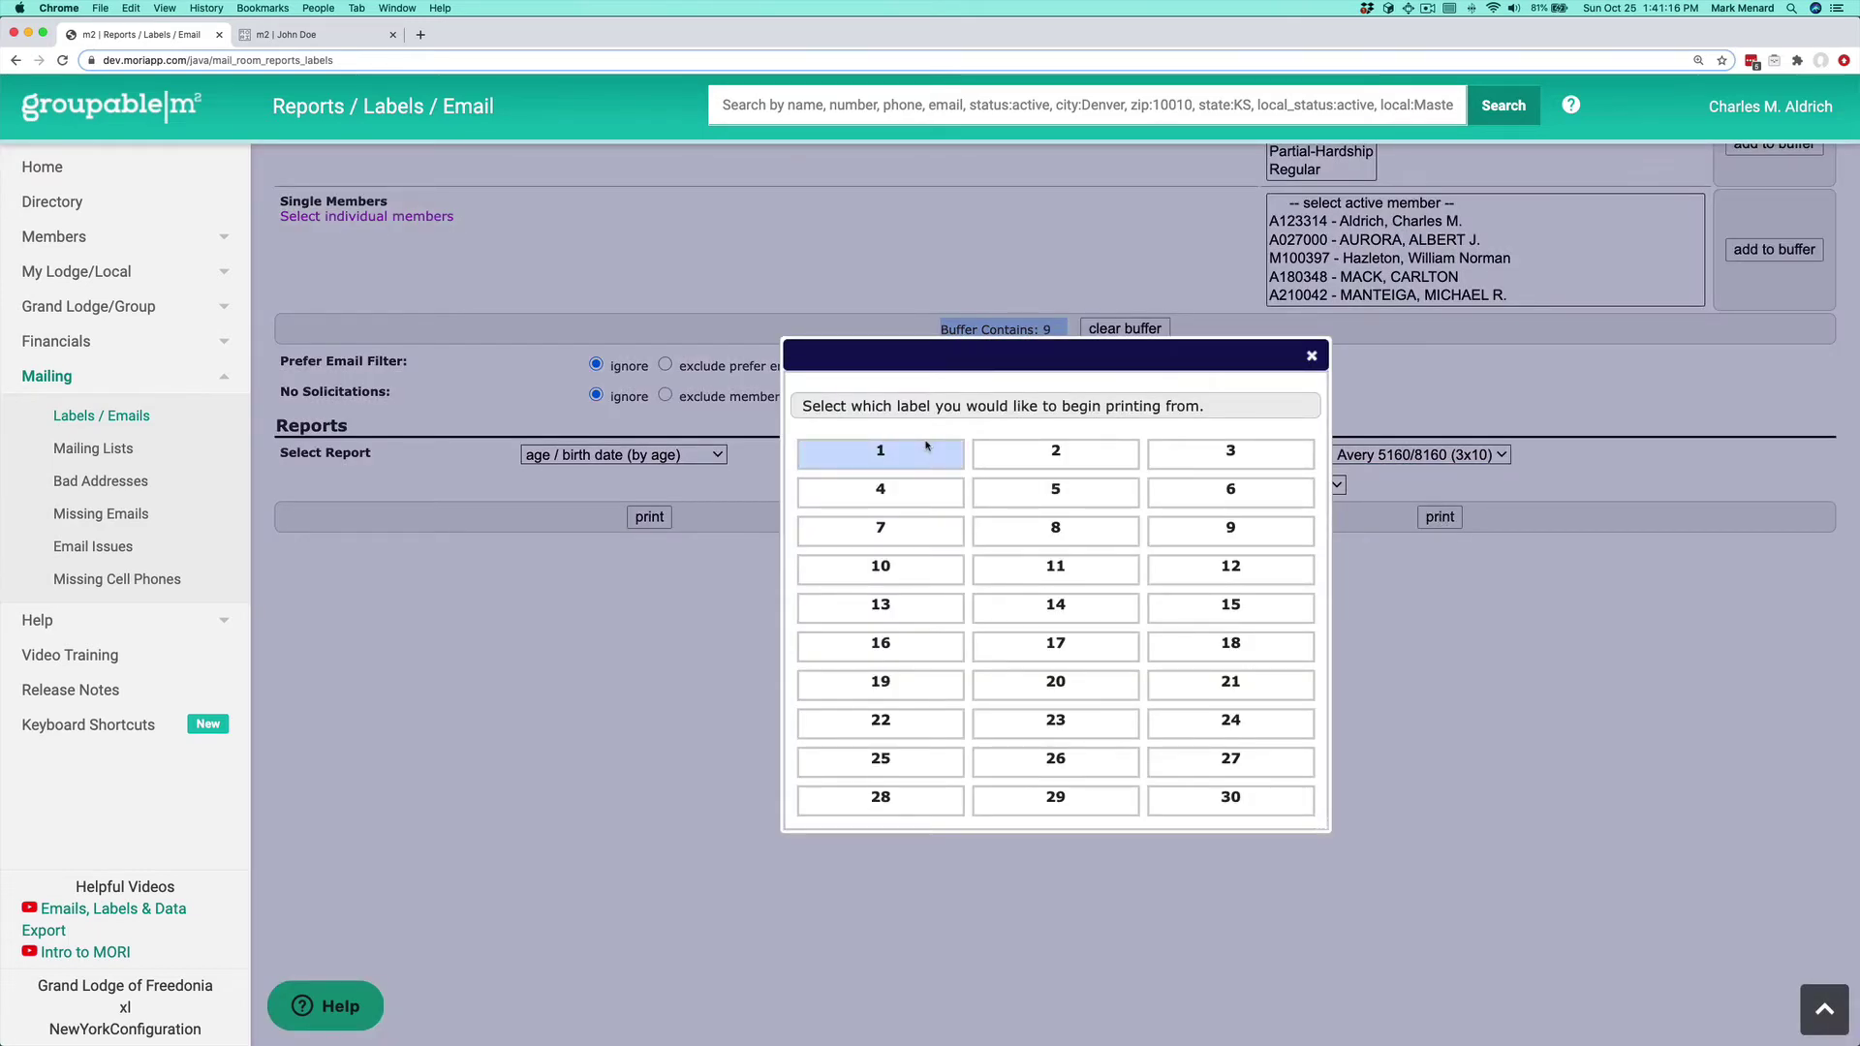
left_click(1063, 532)
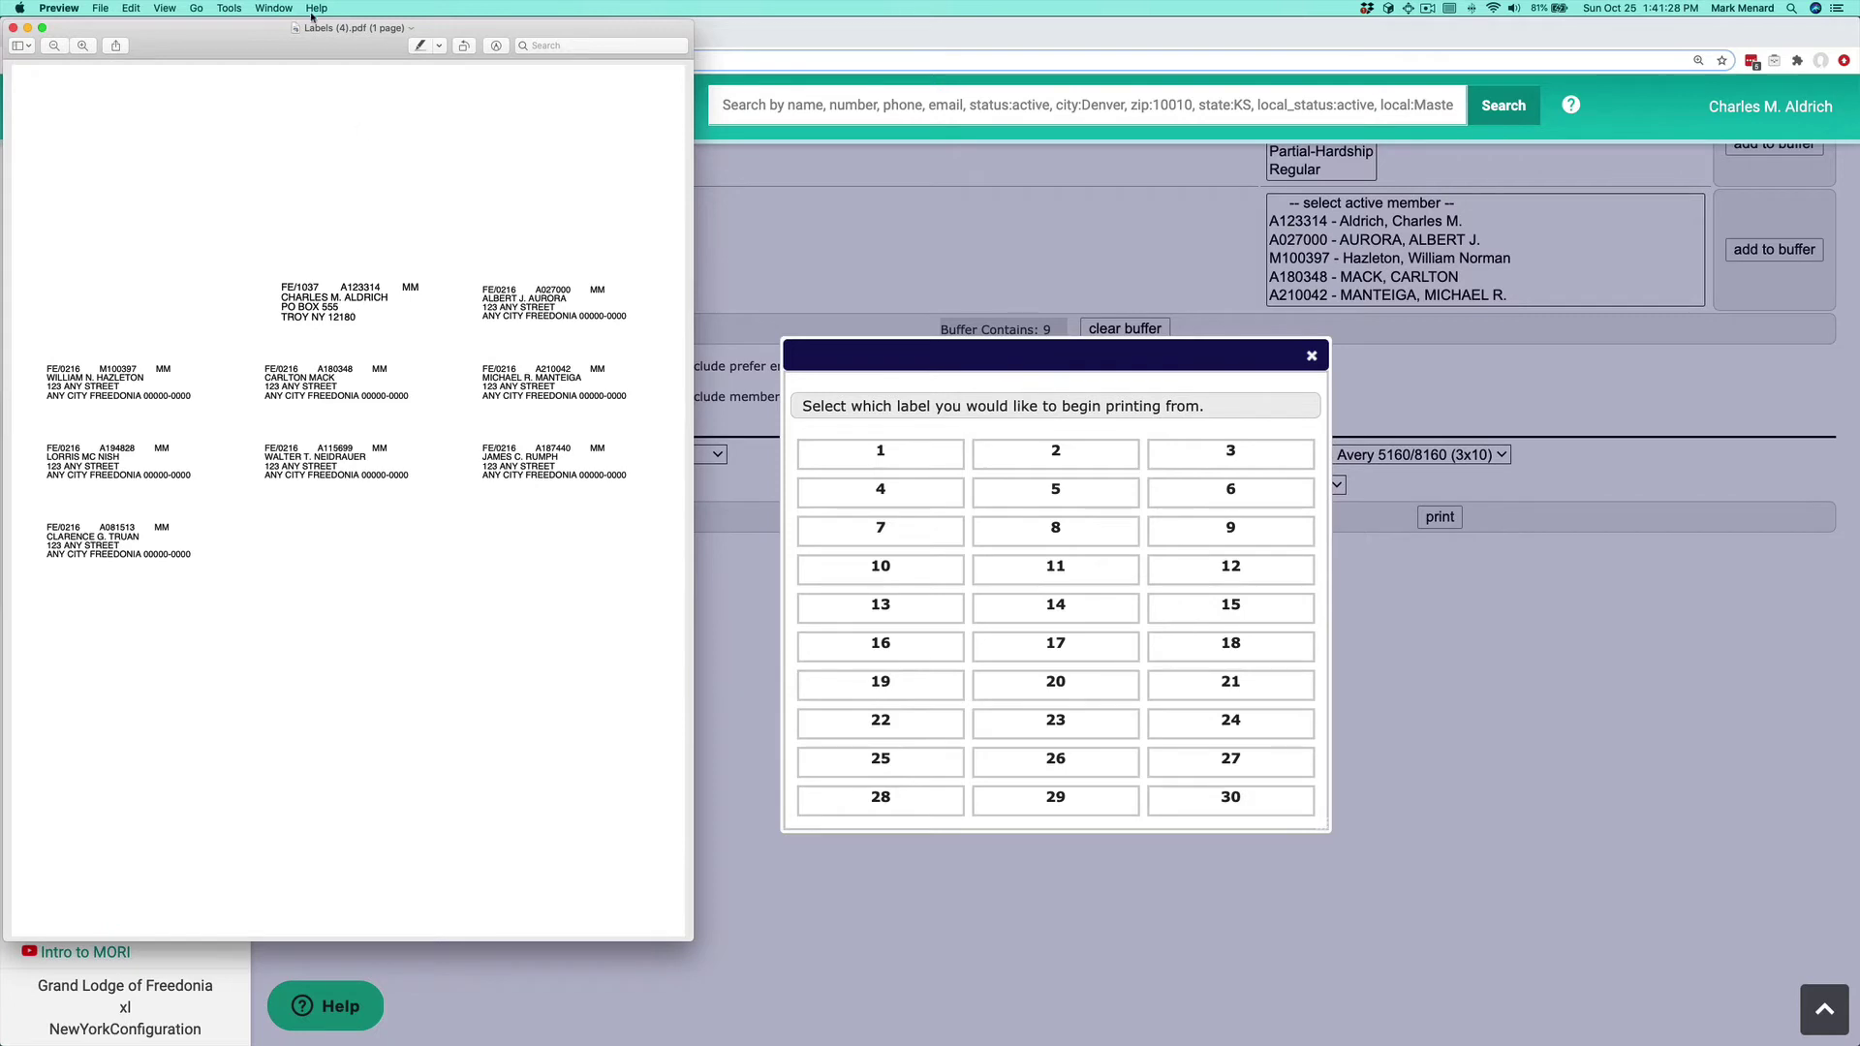
key("super+w")
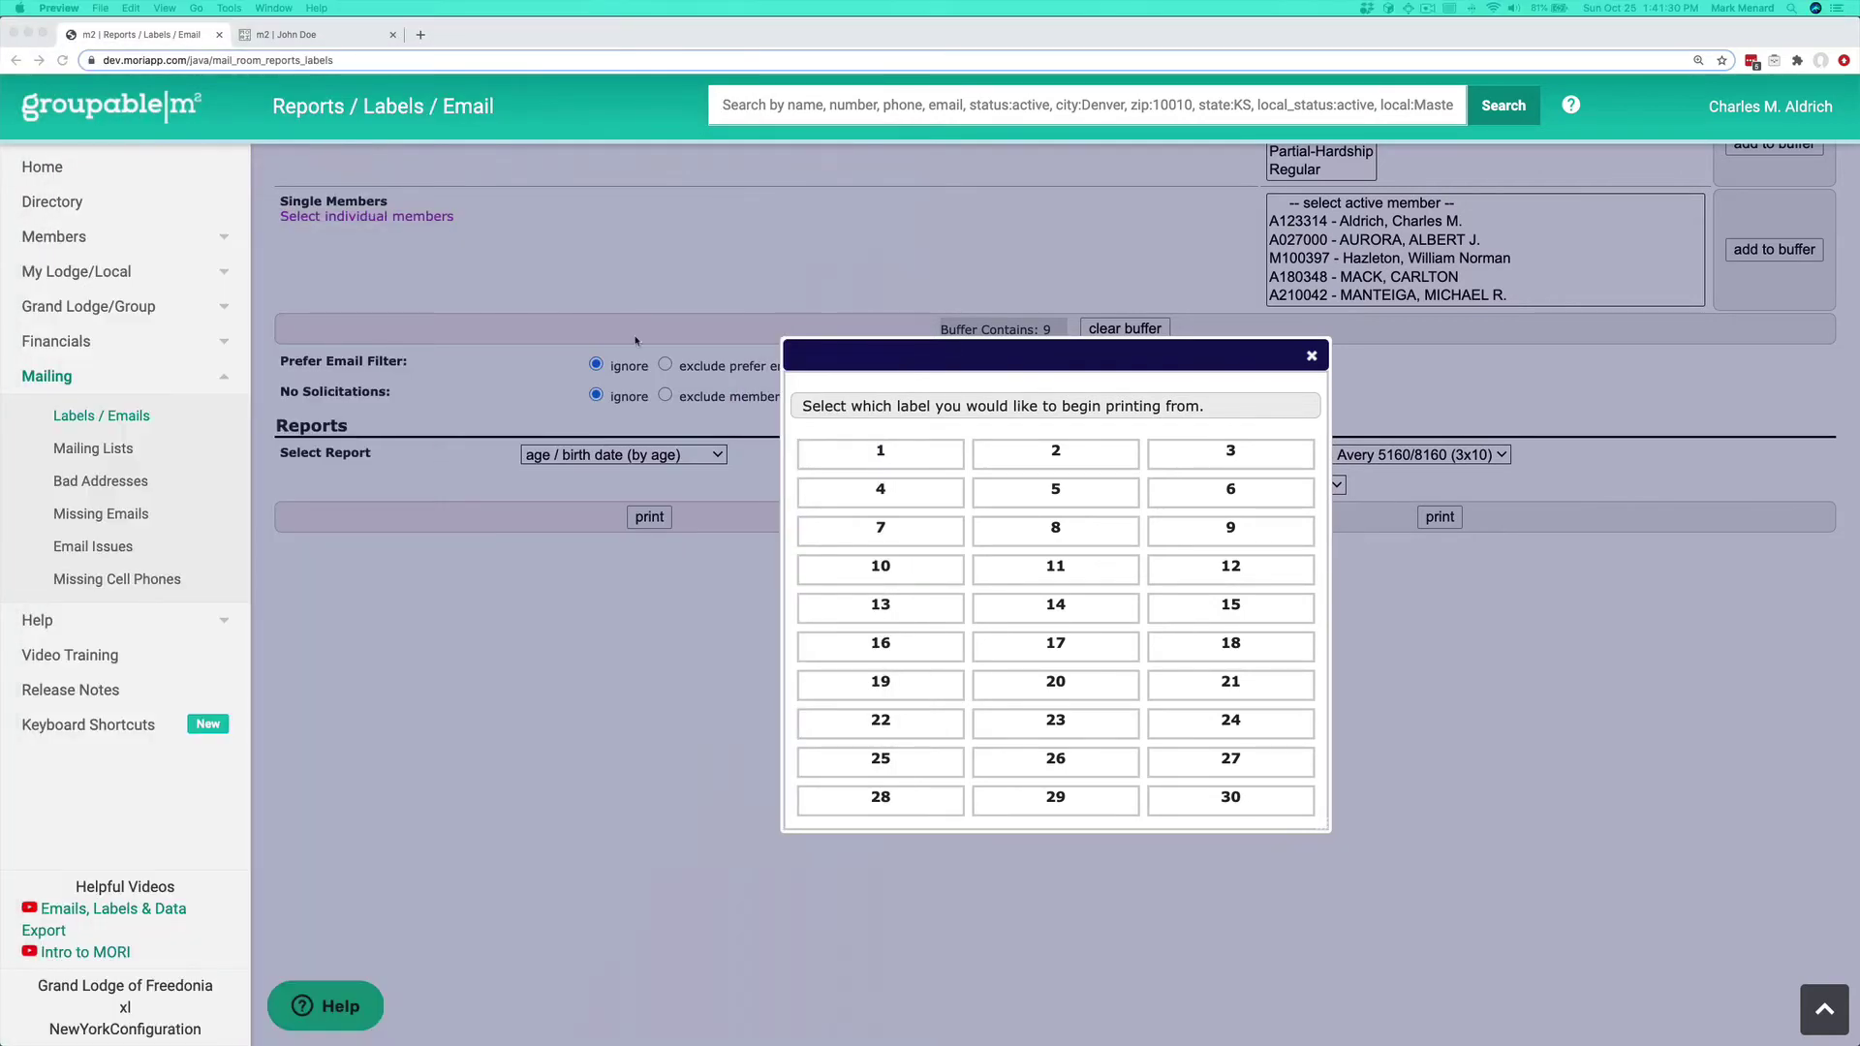
left_click(1313, 358)
left_click(1313, 359)
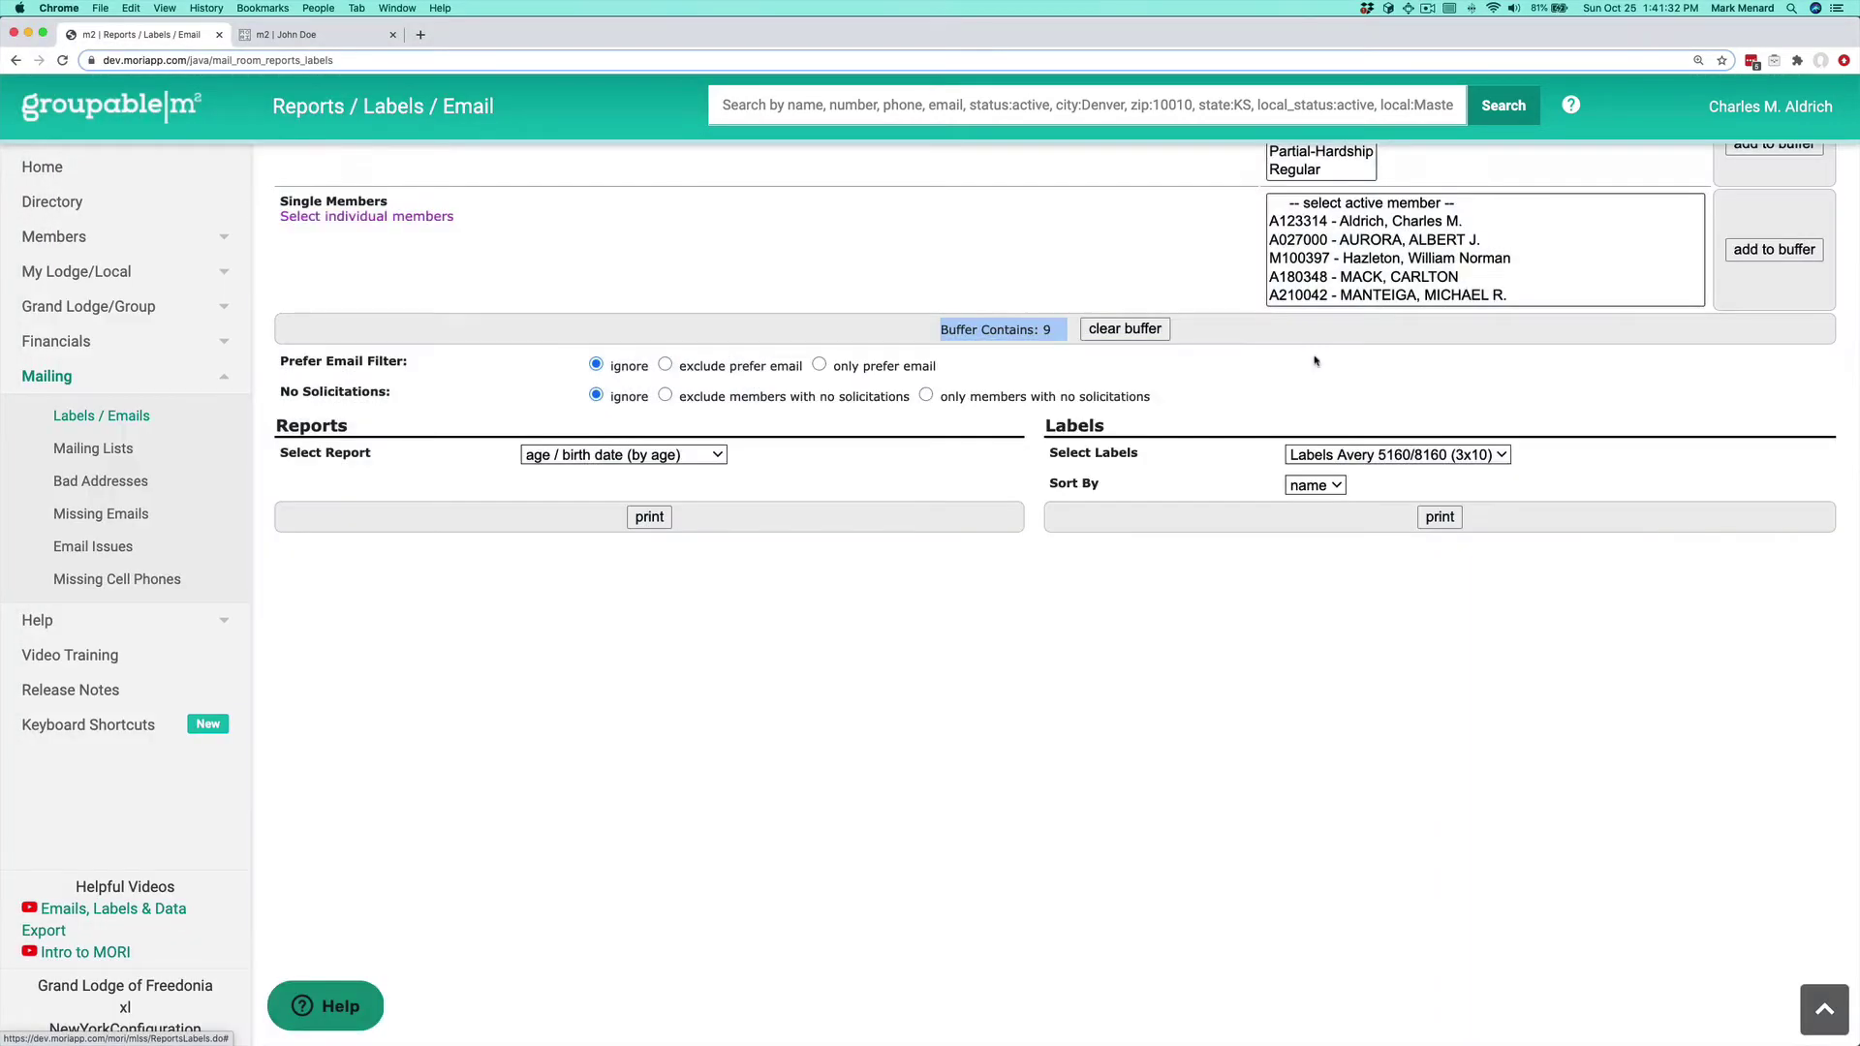
Step: Export the buffered members as Excel (xls) and open the downloaded Members spreadsheet
left_click(1499, 455)
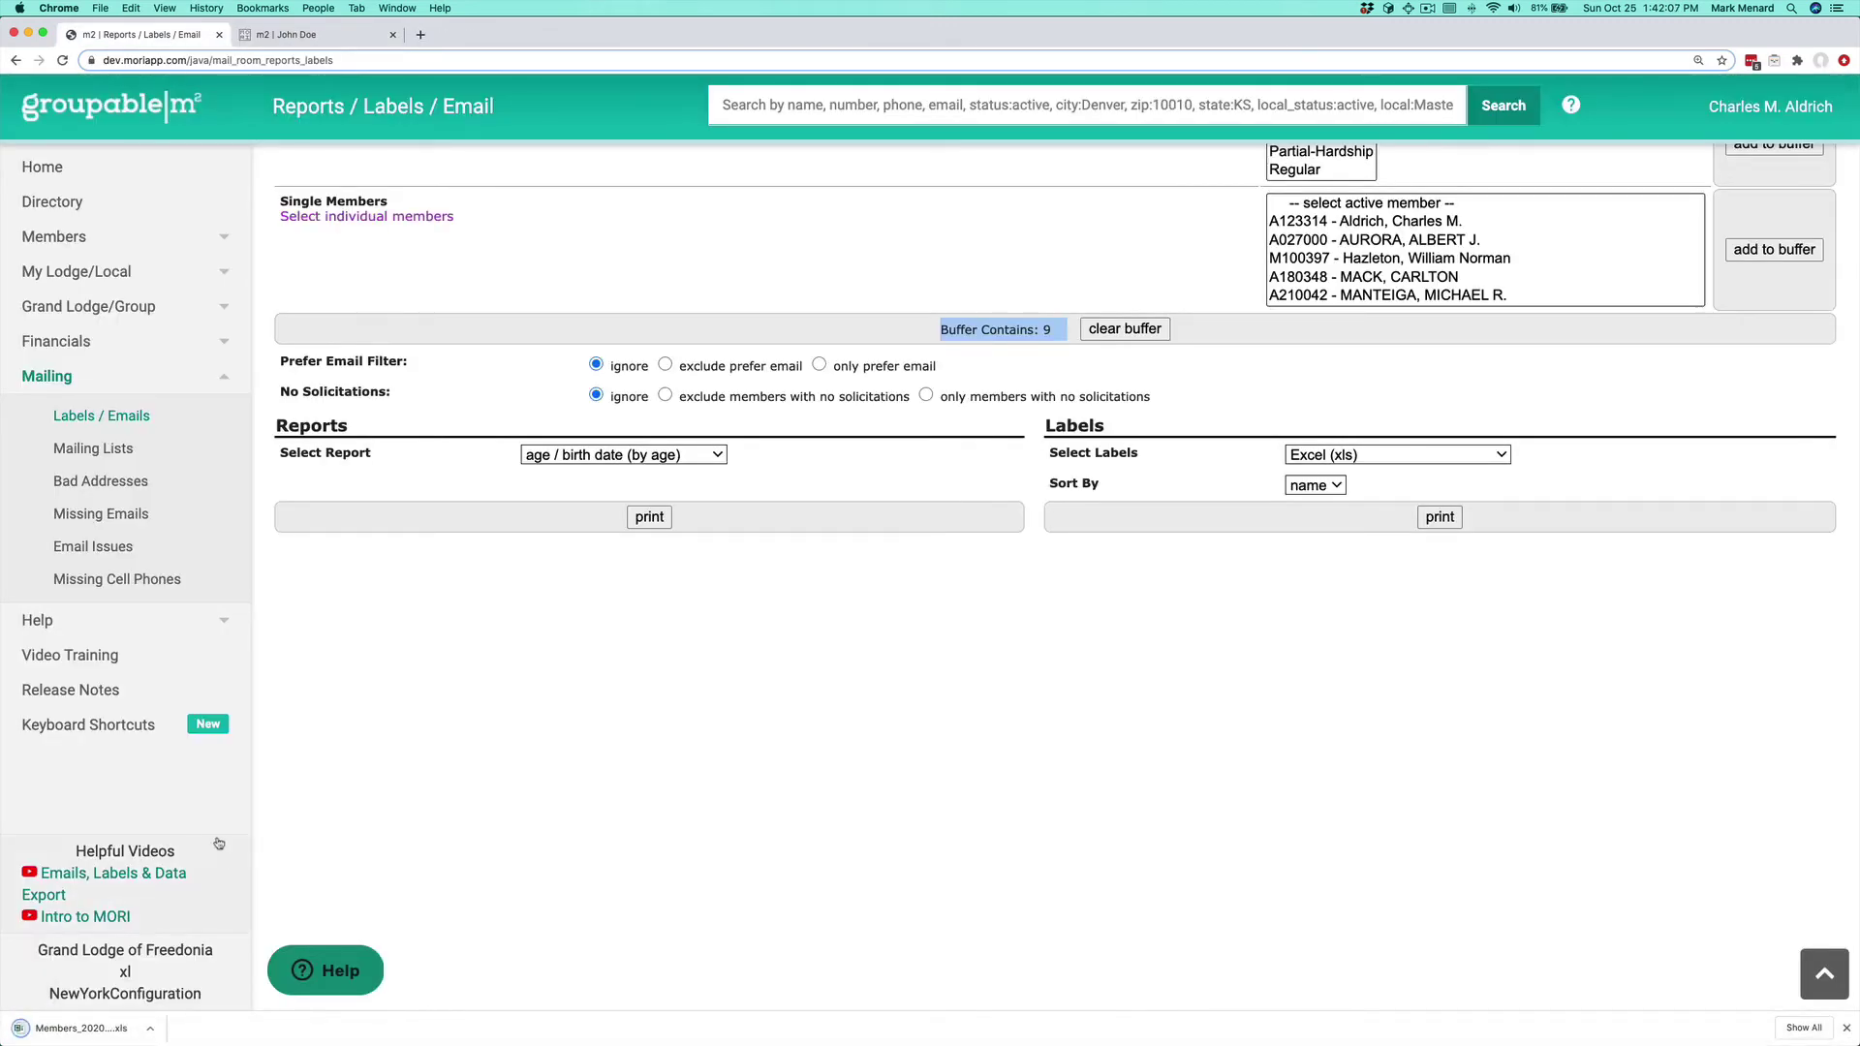
left_click(99, 1030)
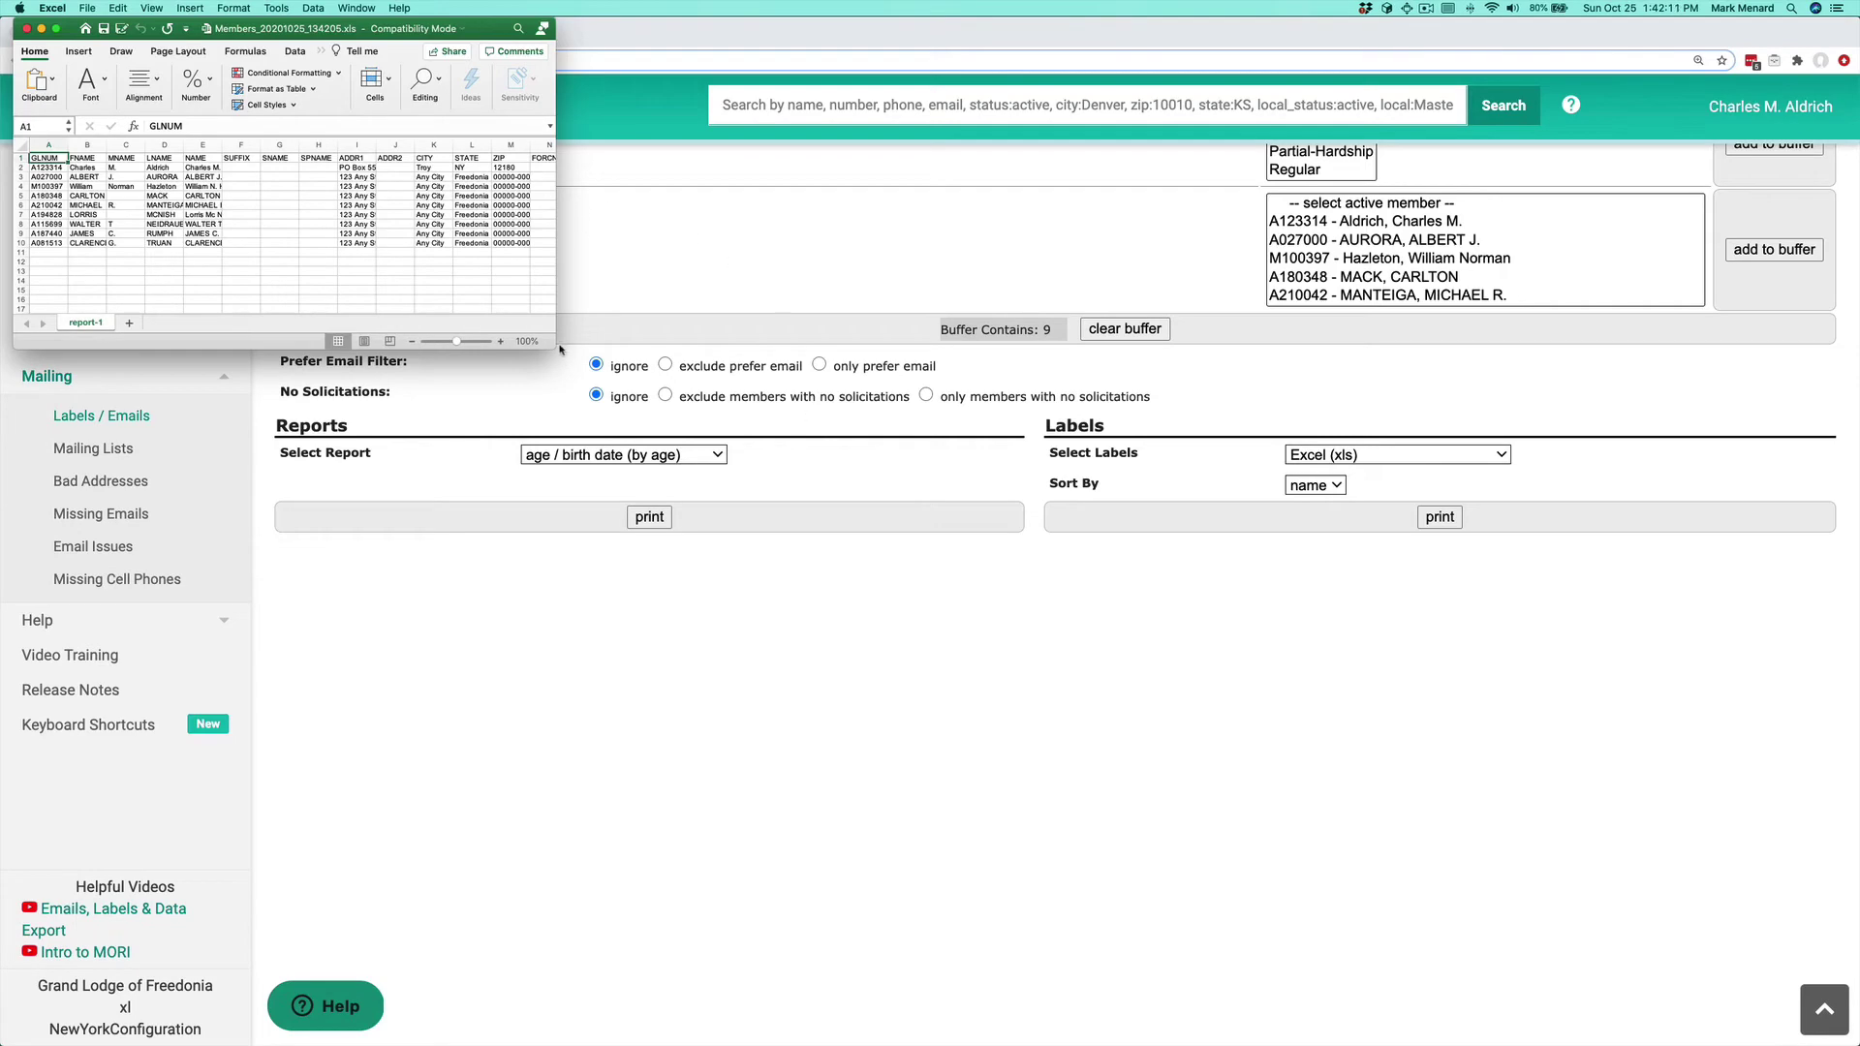
Step: Resize and move the Members spreadsheet window, then close it to return to the browser
left_click_drag(553, 346, 1635, 530)
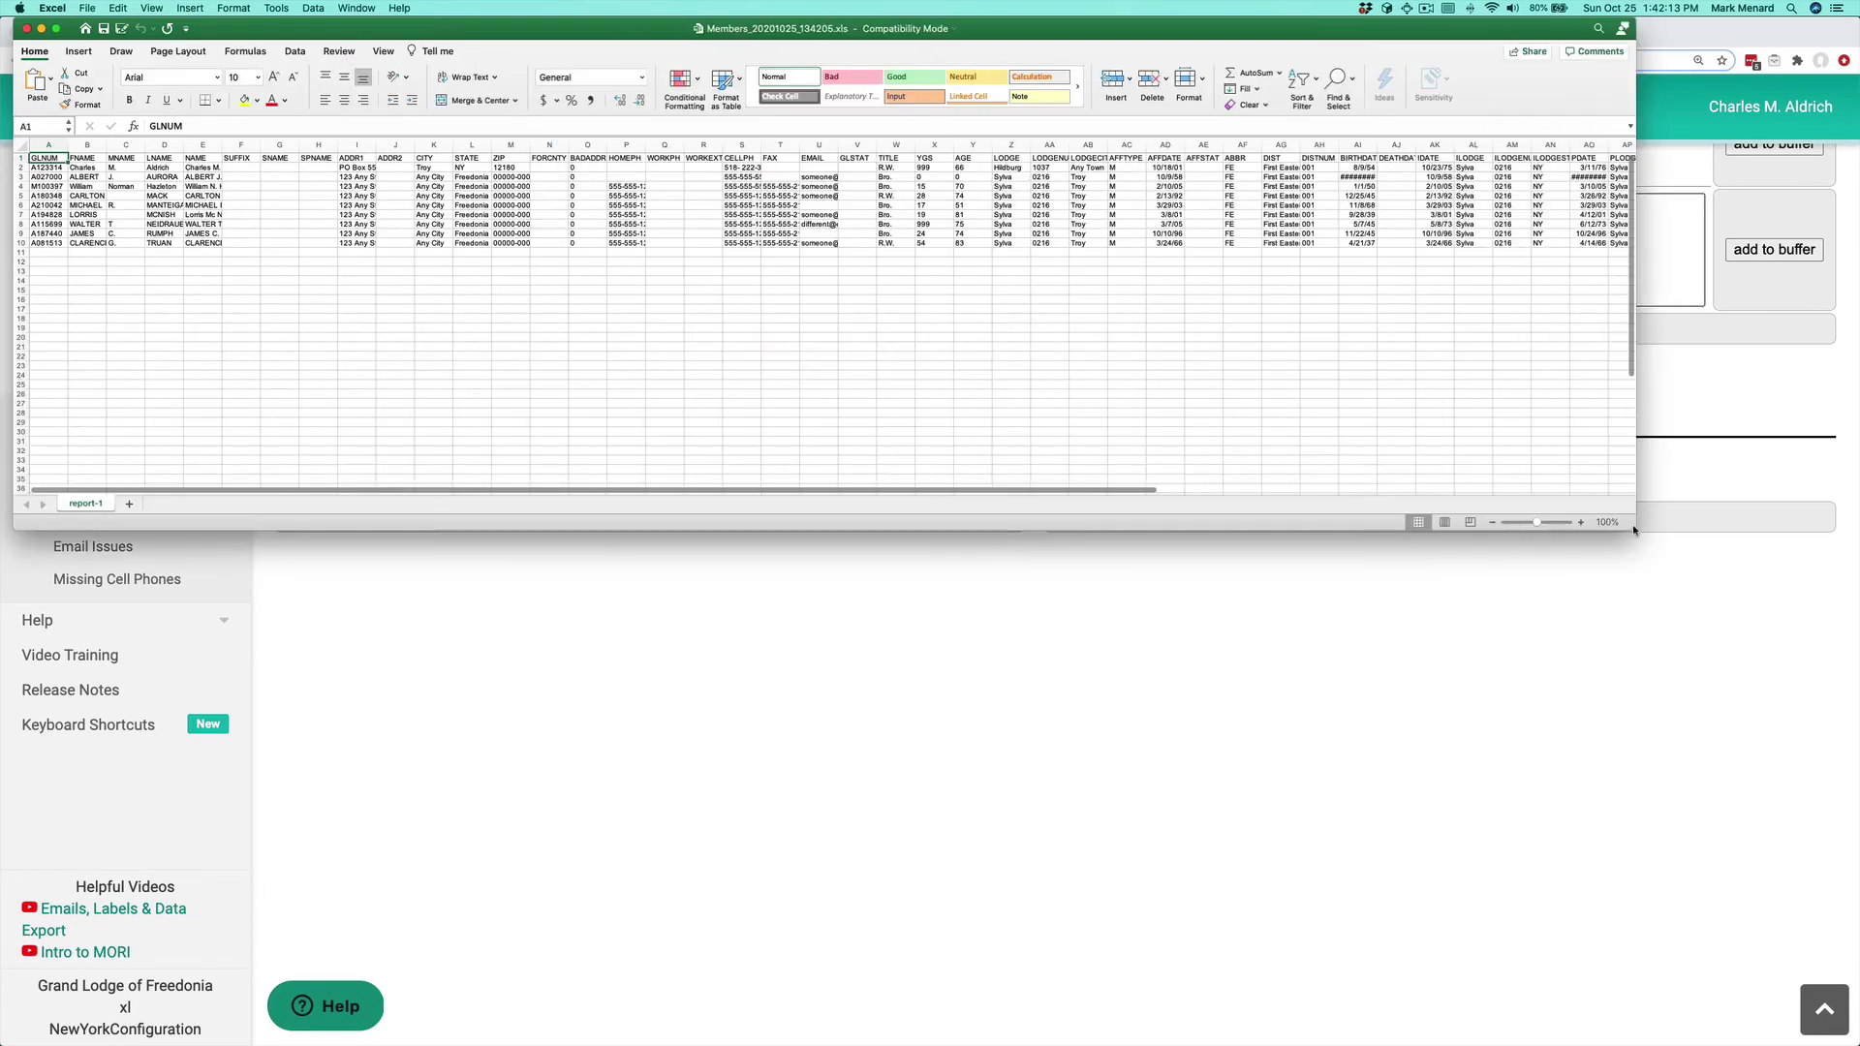
left_click_drag(1114, 29, 1252, 259)
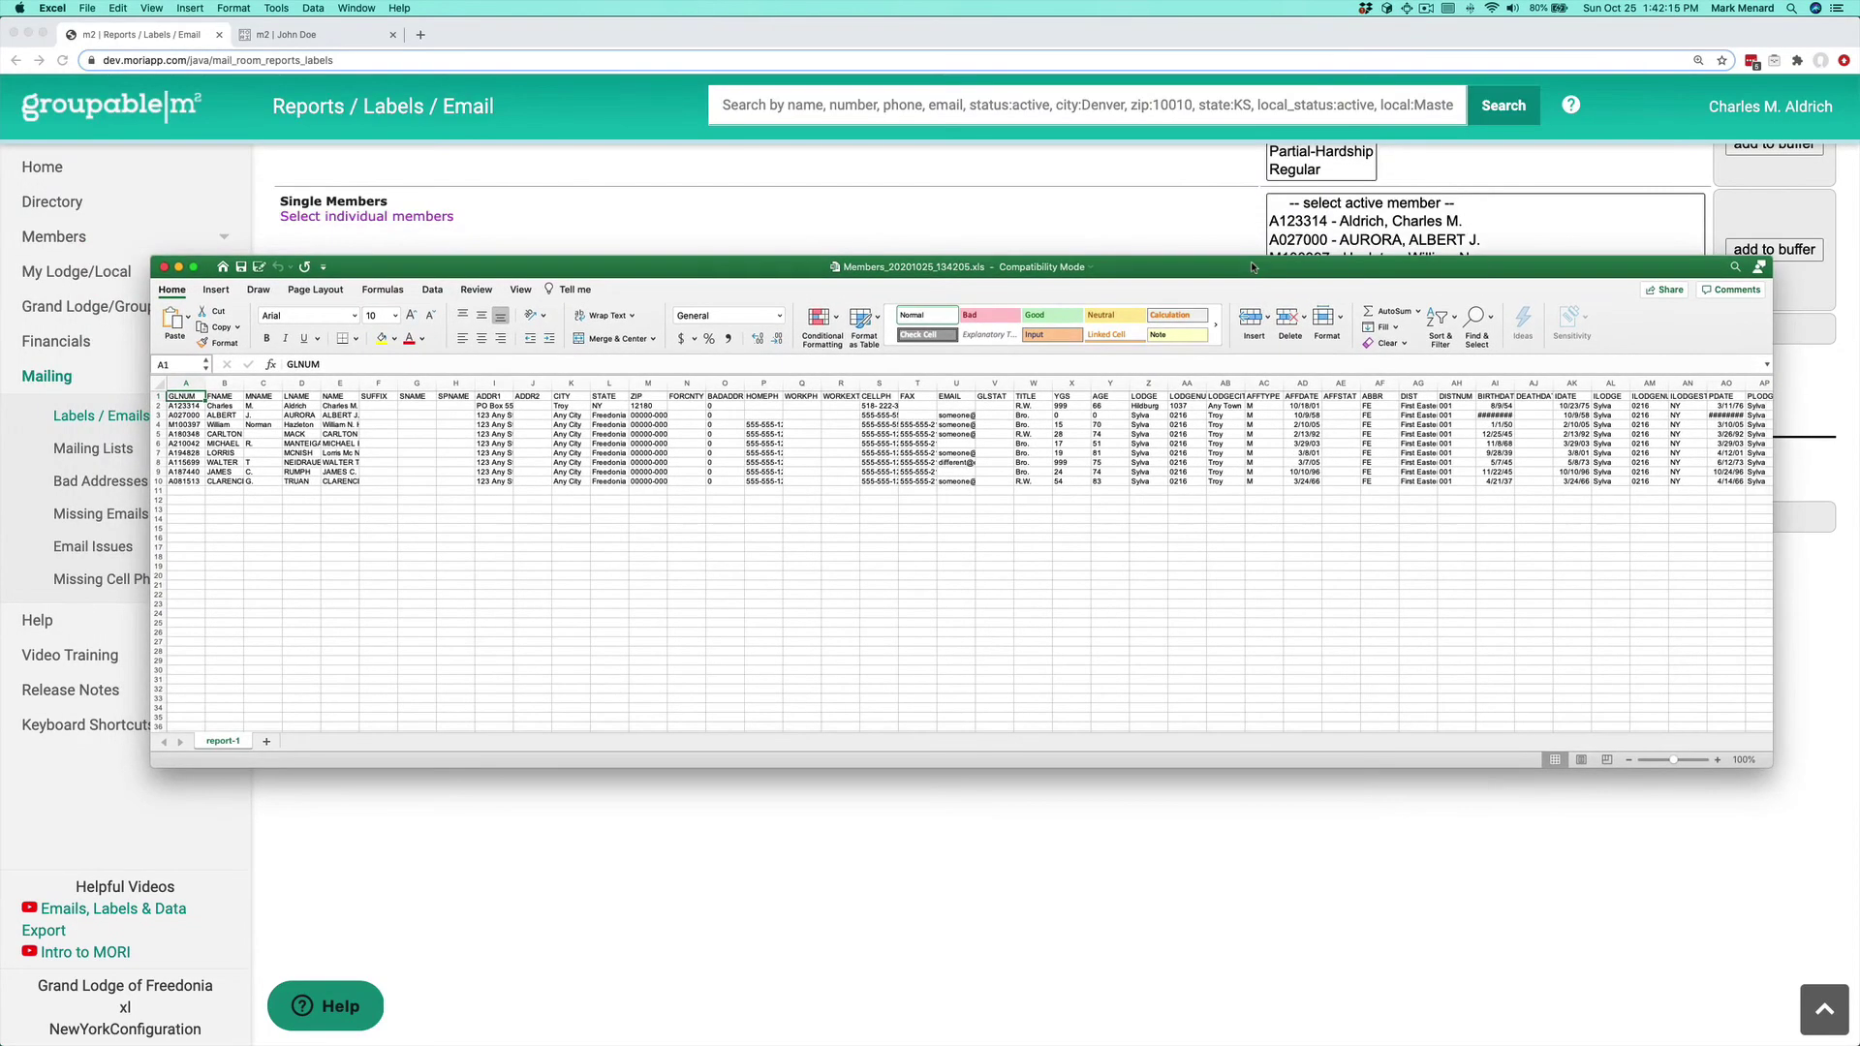
key("super+w")
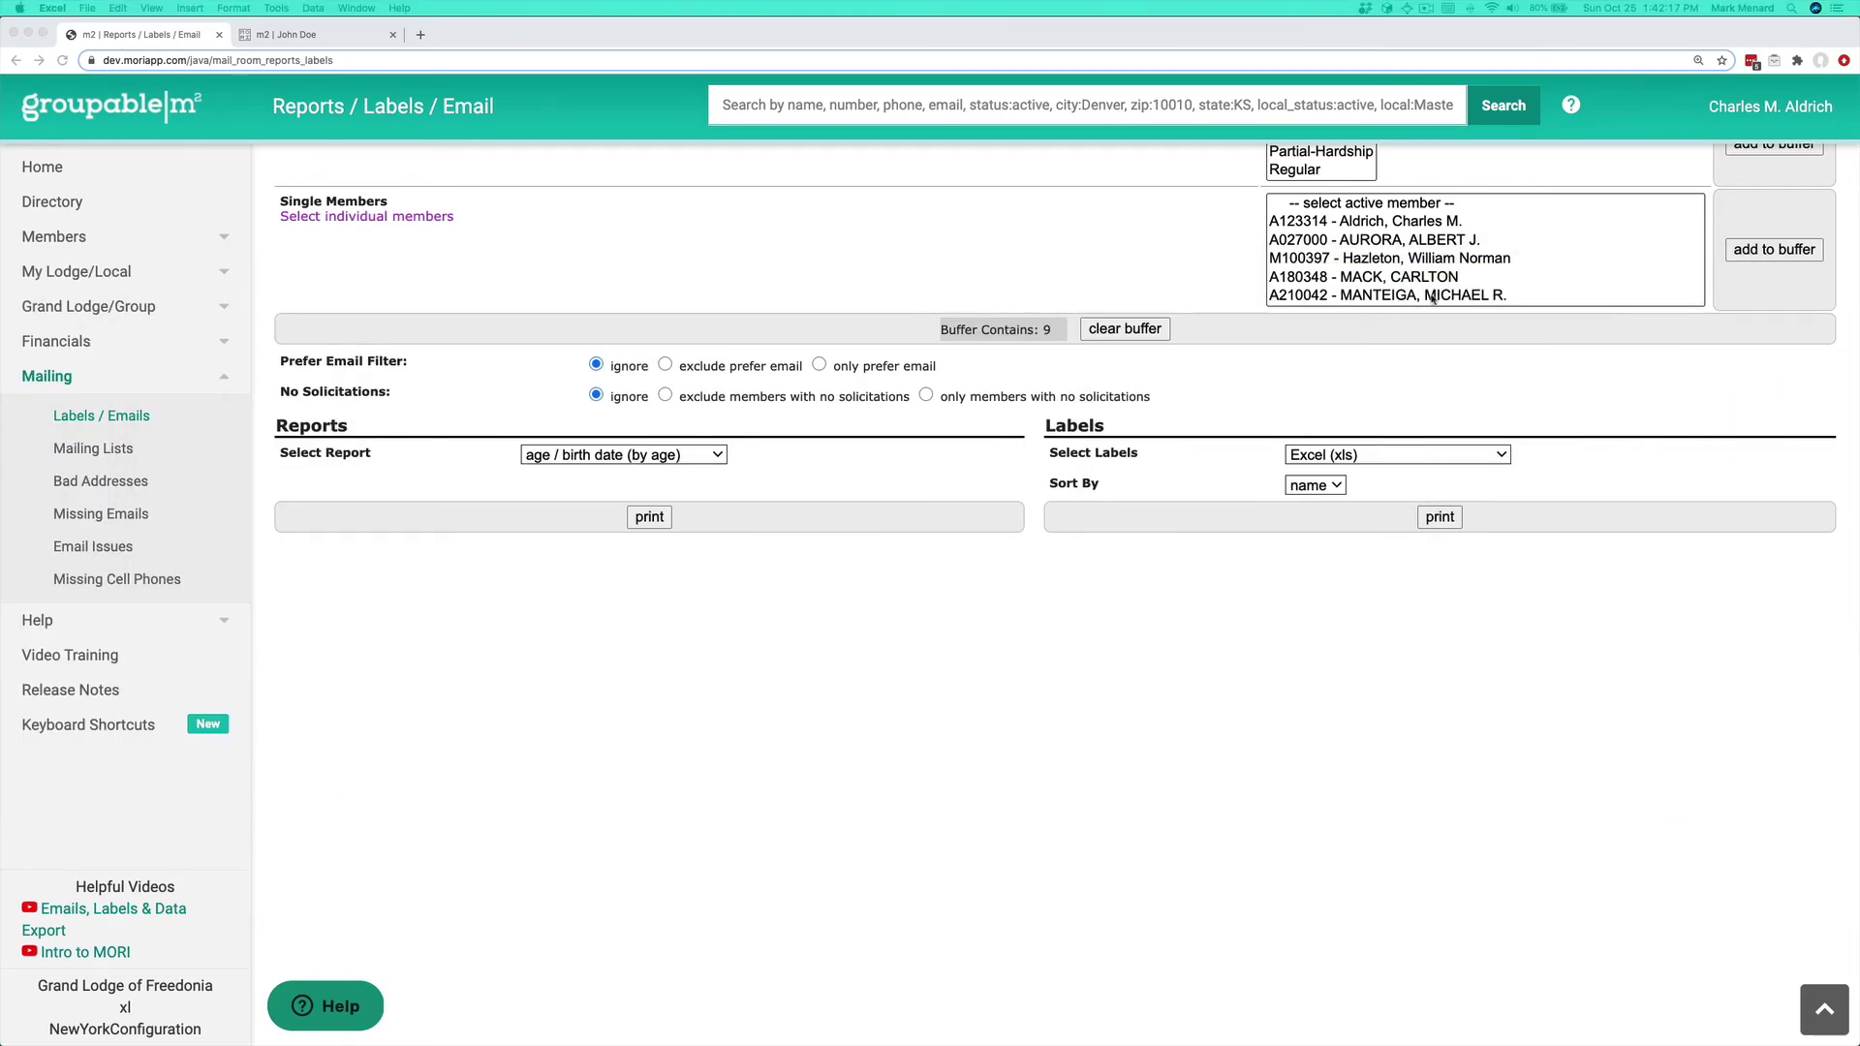
Step: Set the label output to Email and print to open the email form
left_click(1376, 458)
left_click(1376, 459)
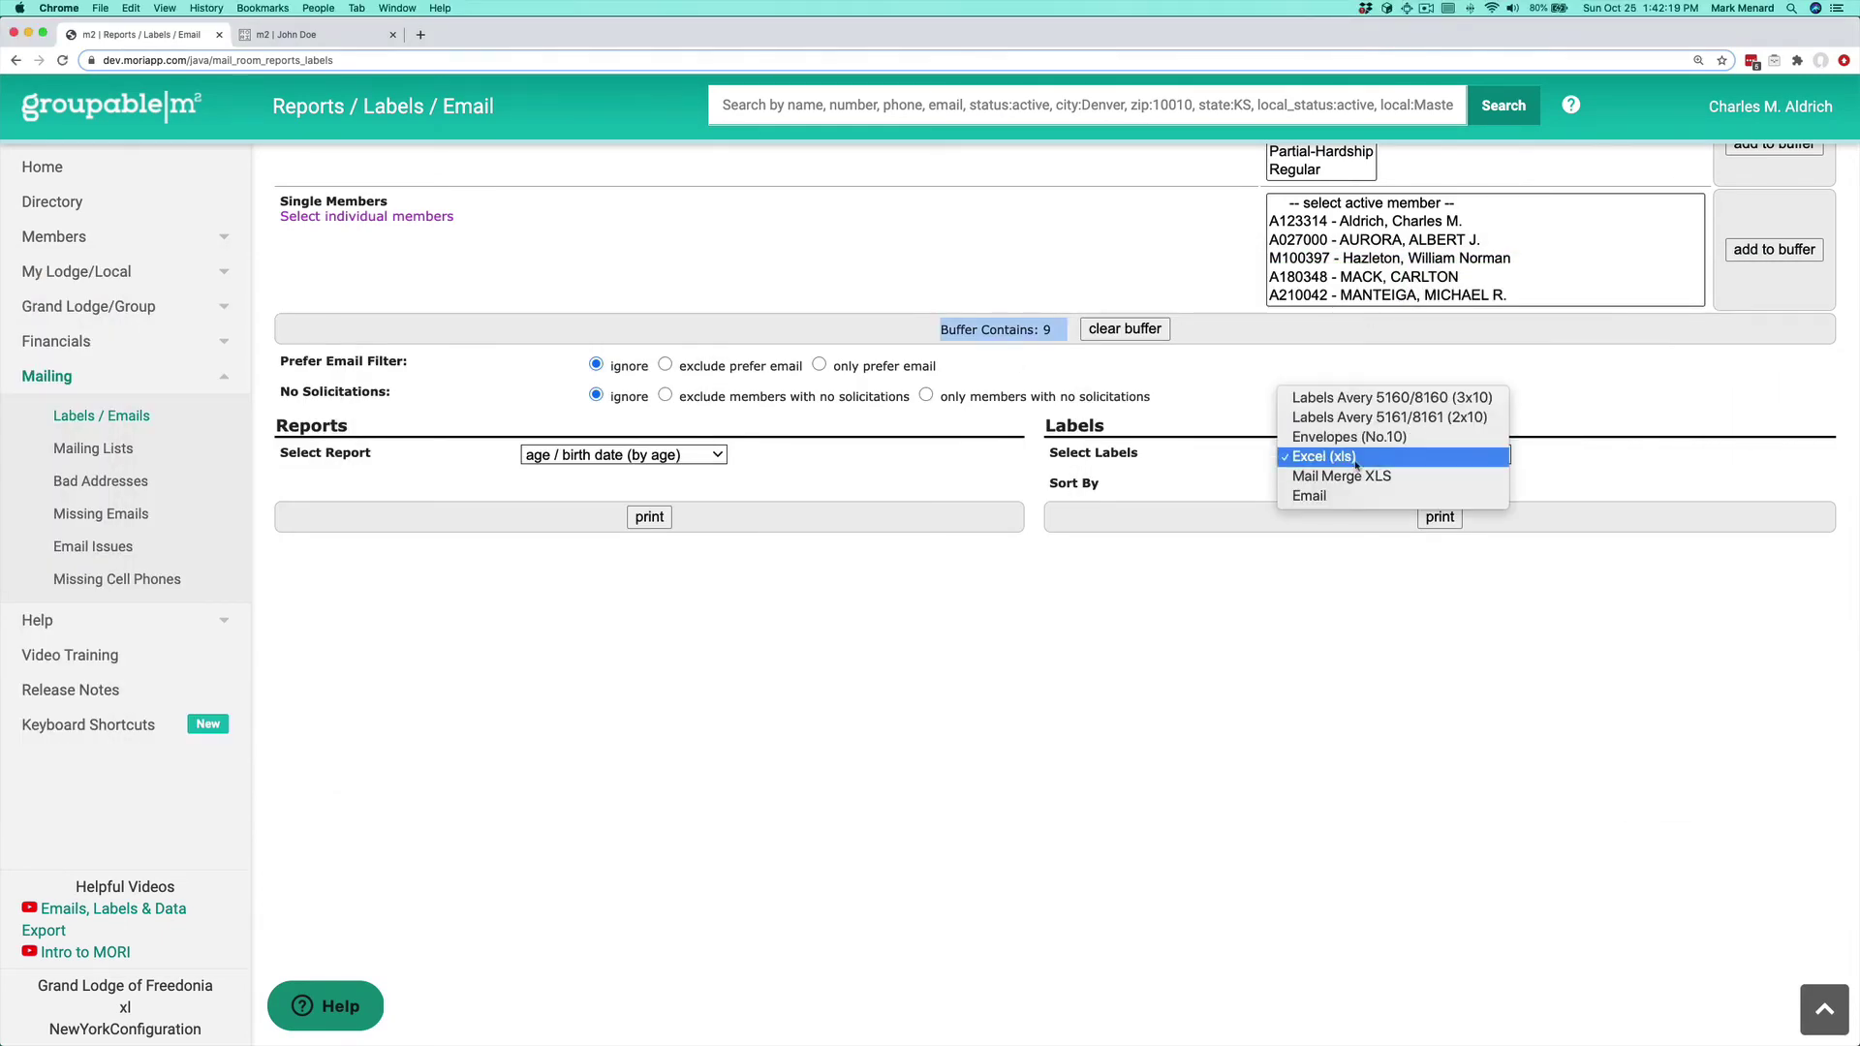
left_click(1352, 497)
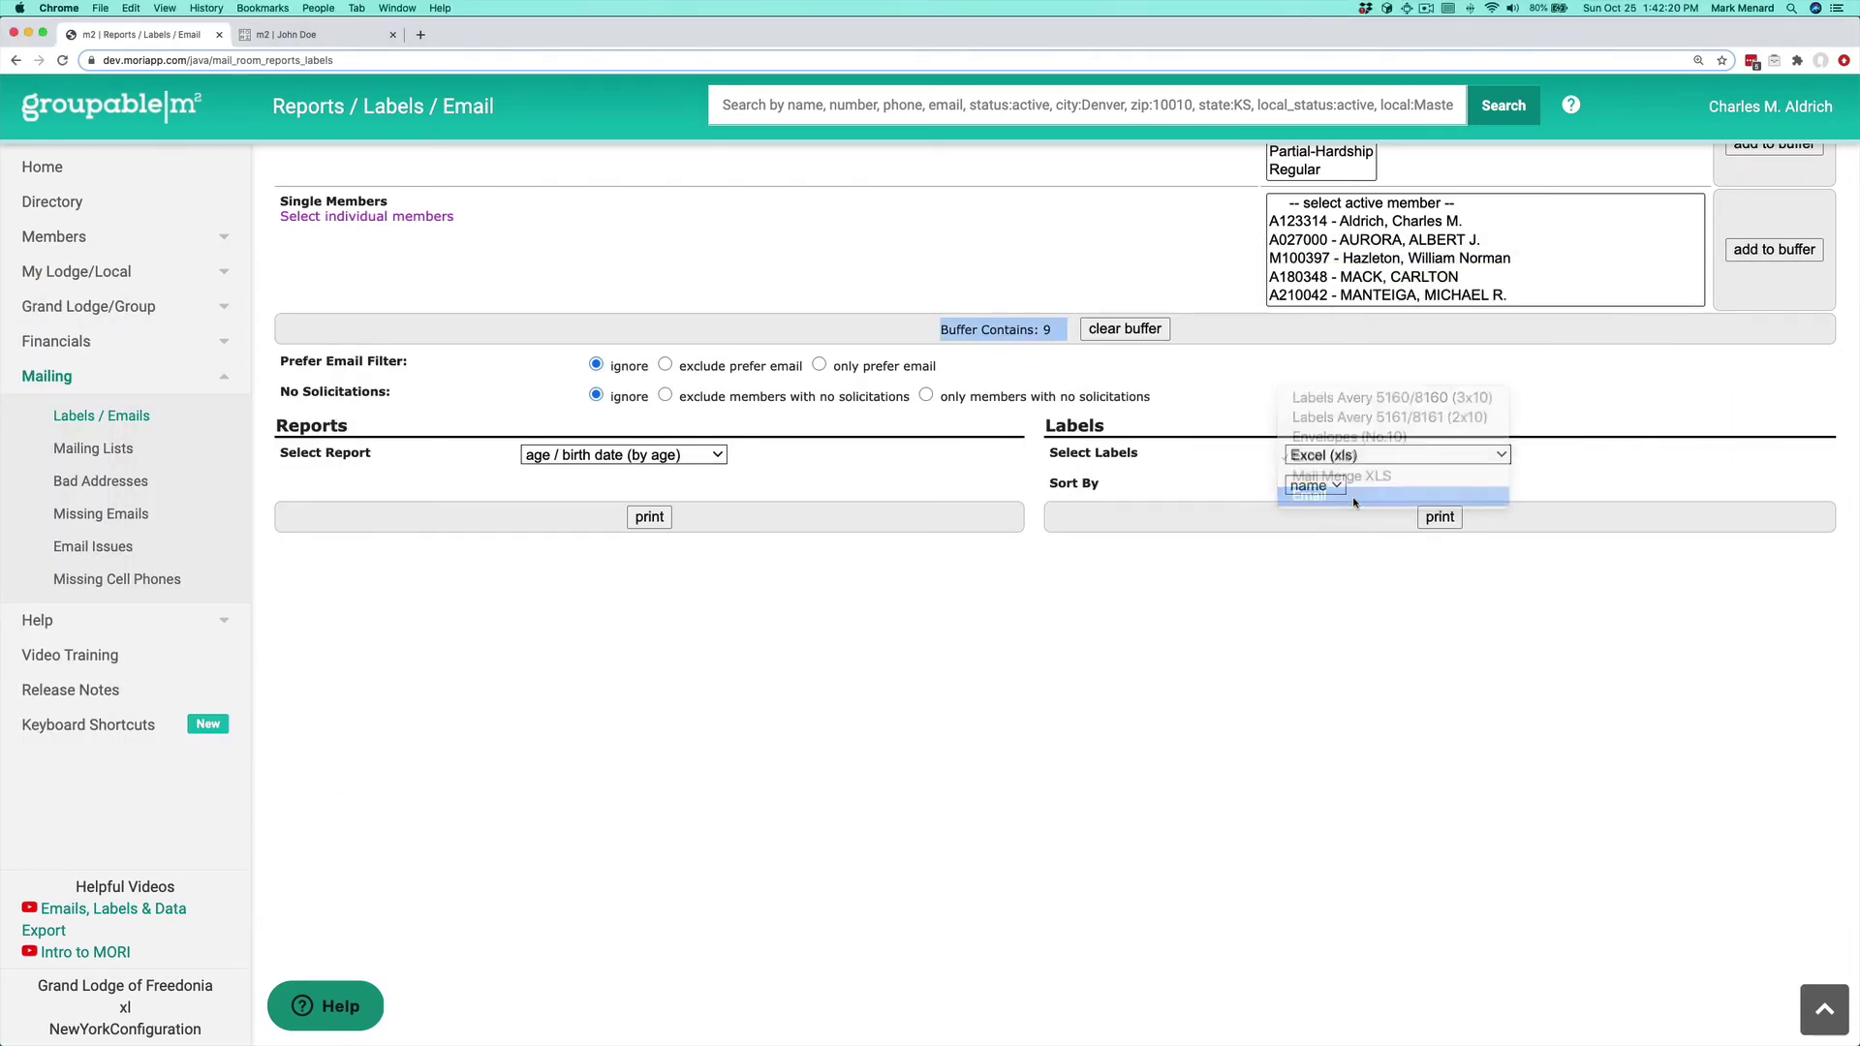
left_click(1447, 519)
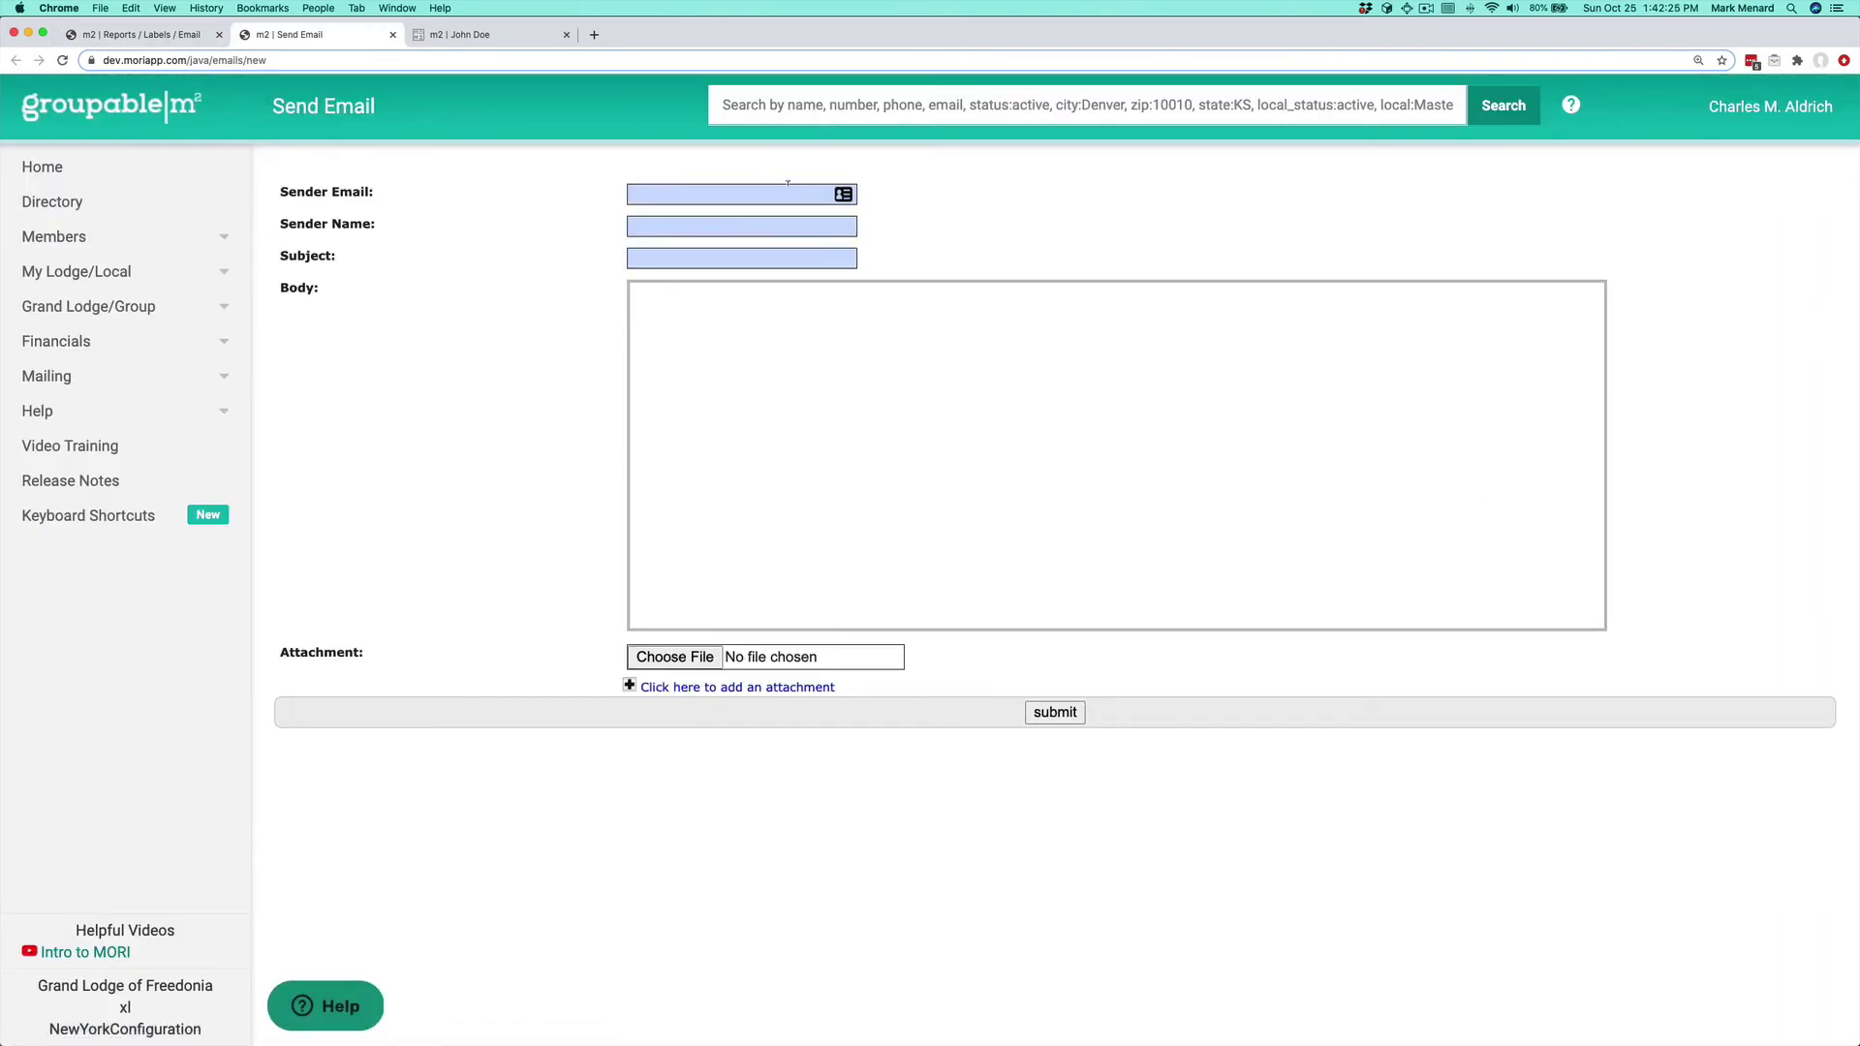
Step: Enter the sender's e-mail and name, subject 'The Subject', body 'The message.', and submit for preview
left_click(783, 192)
type("johndoe@example.com")
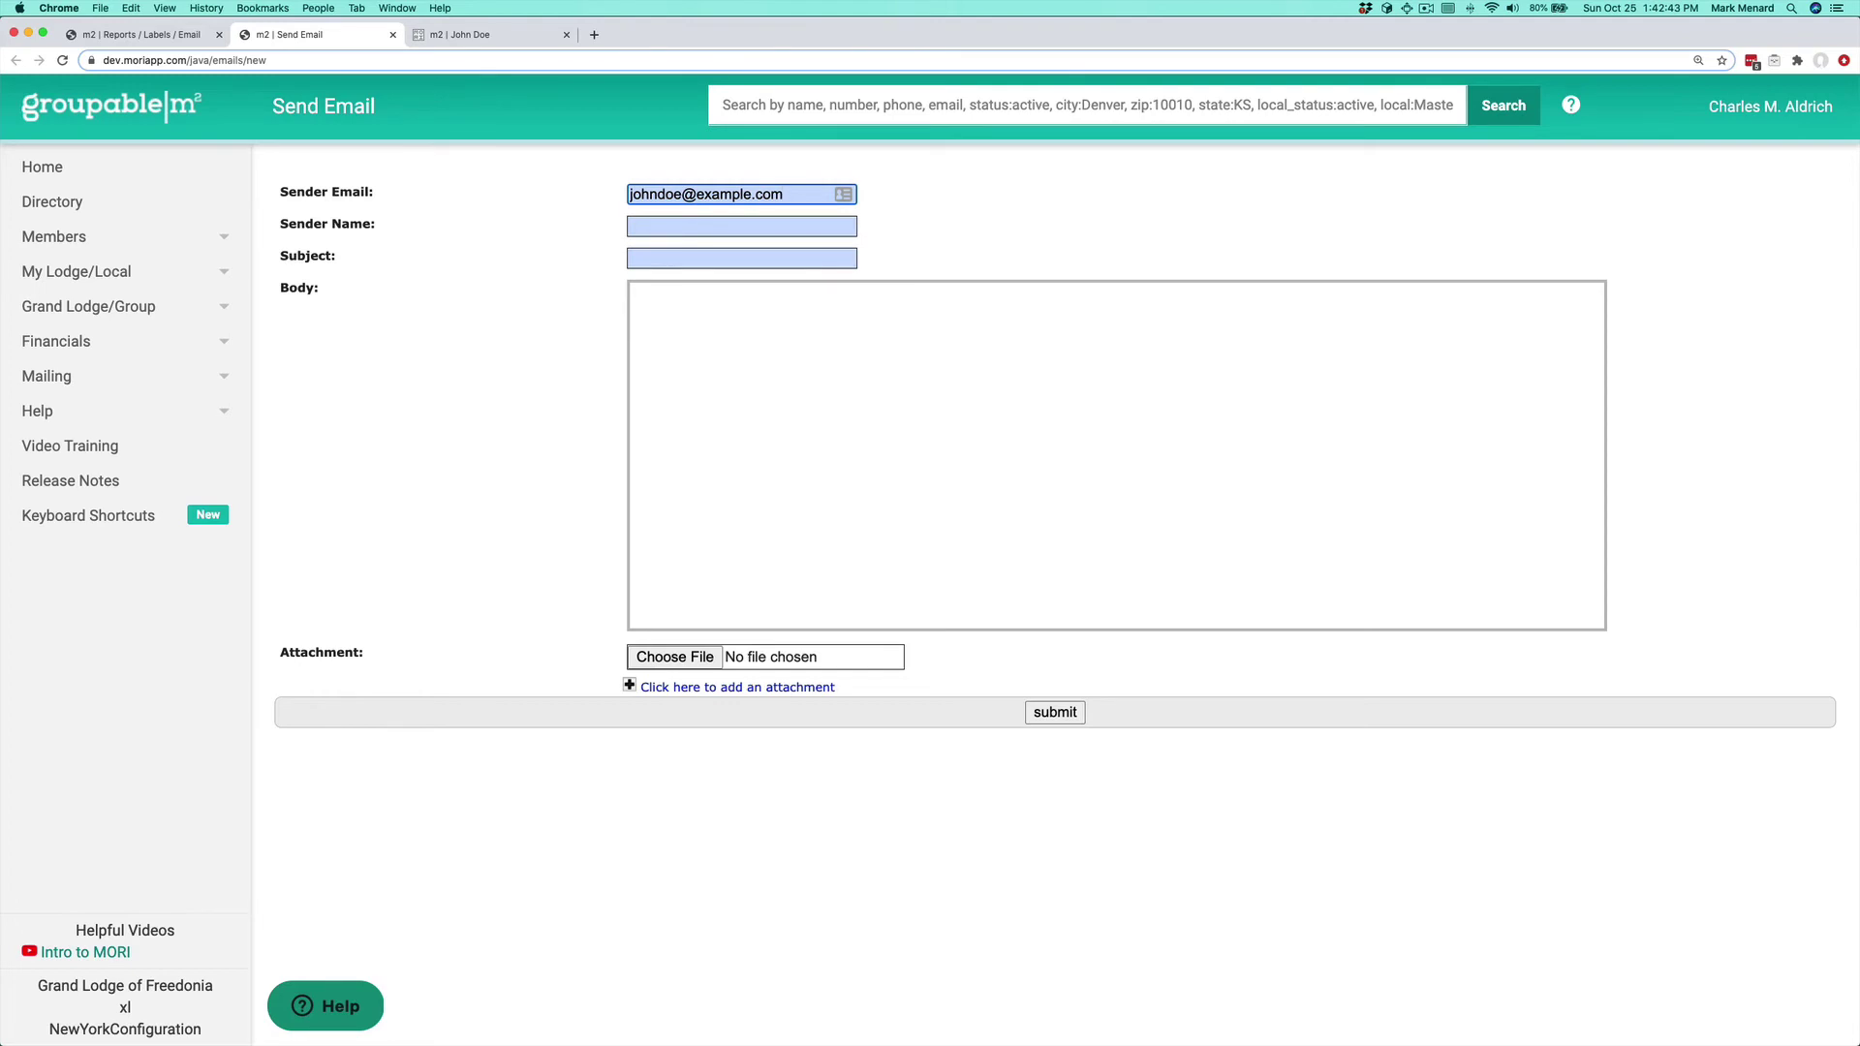
left_click(678, 226)
type("John Doe")
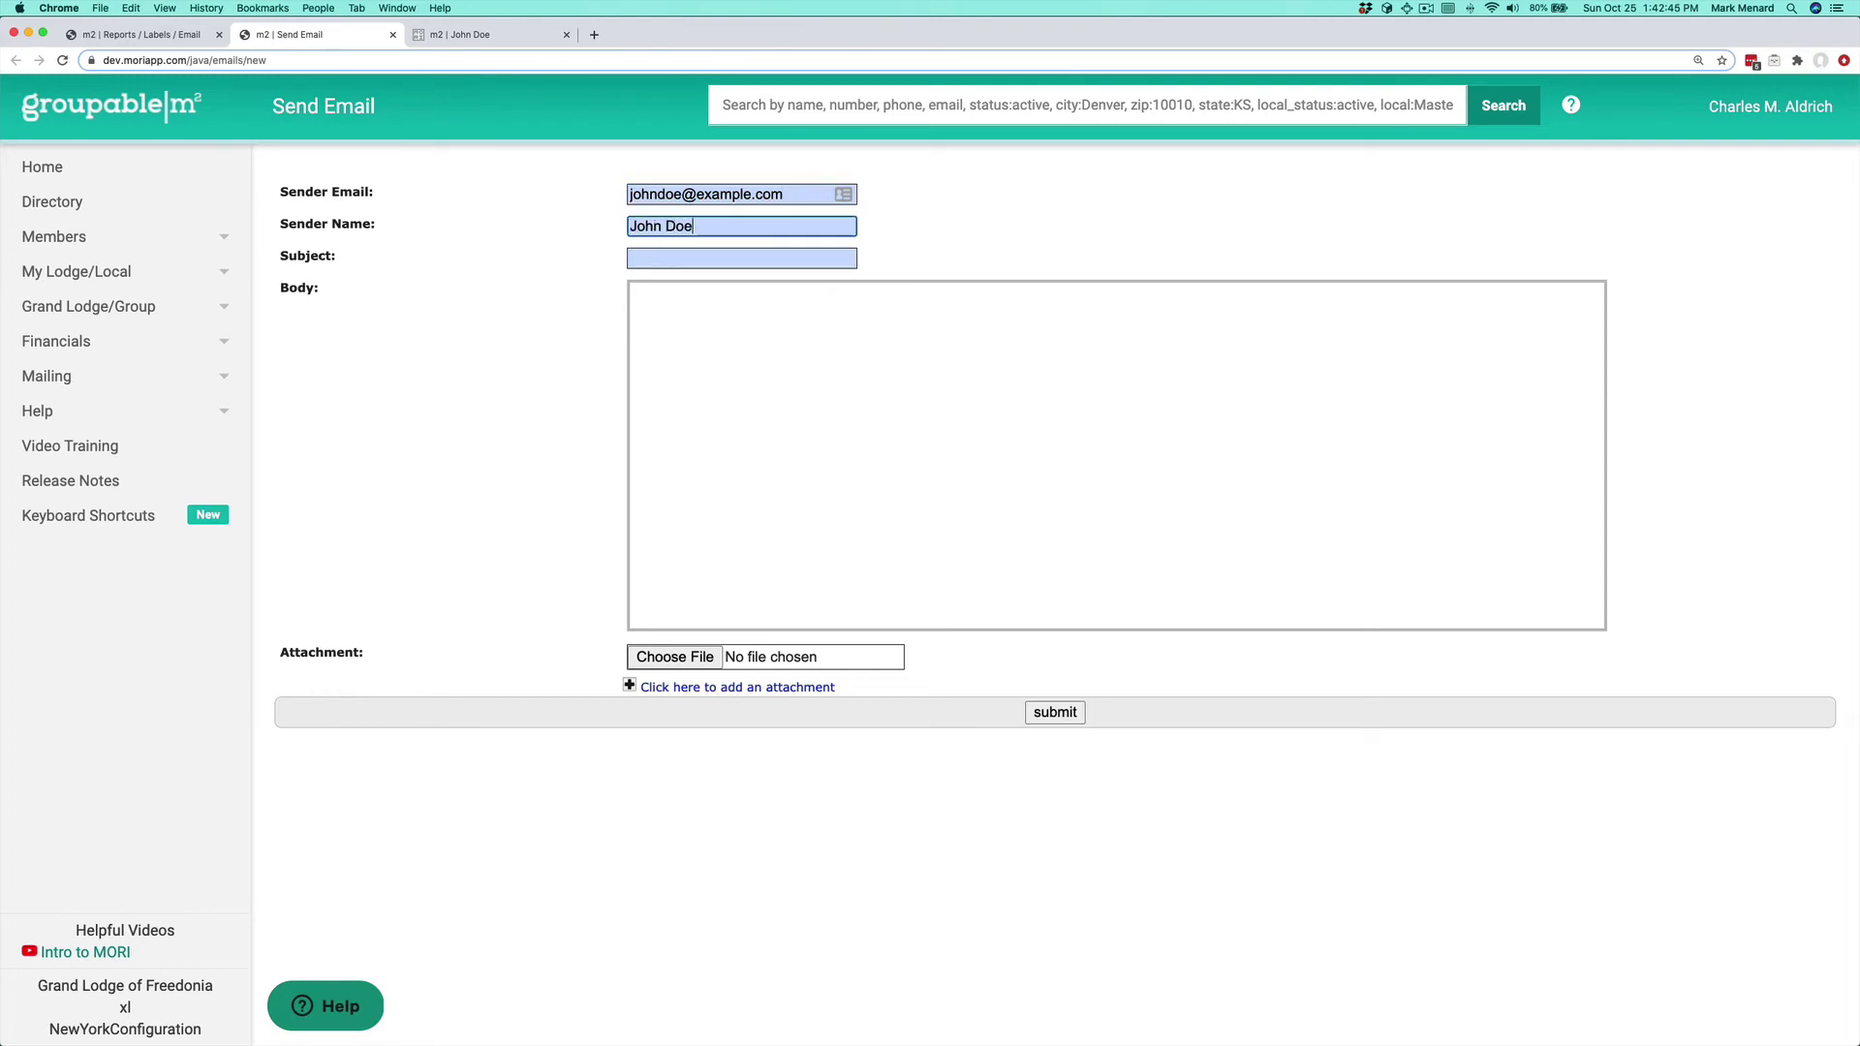
left_click(741, 258)
type("The Subjc")
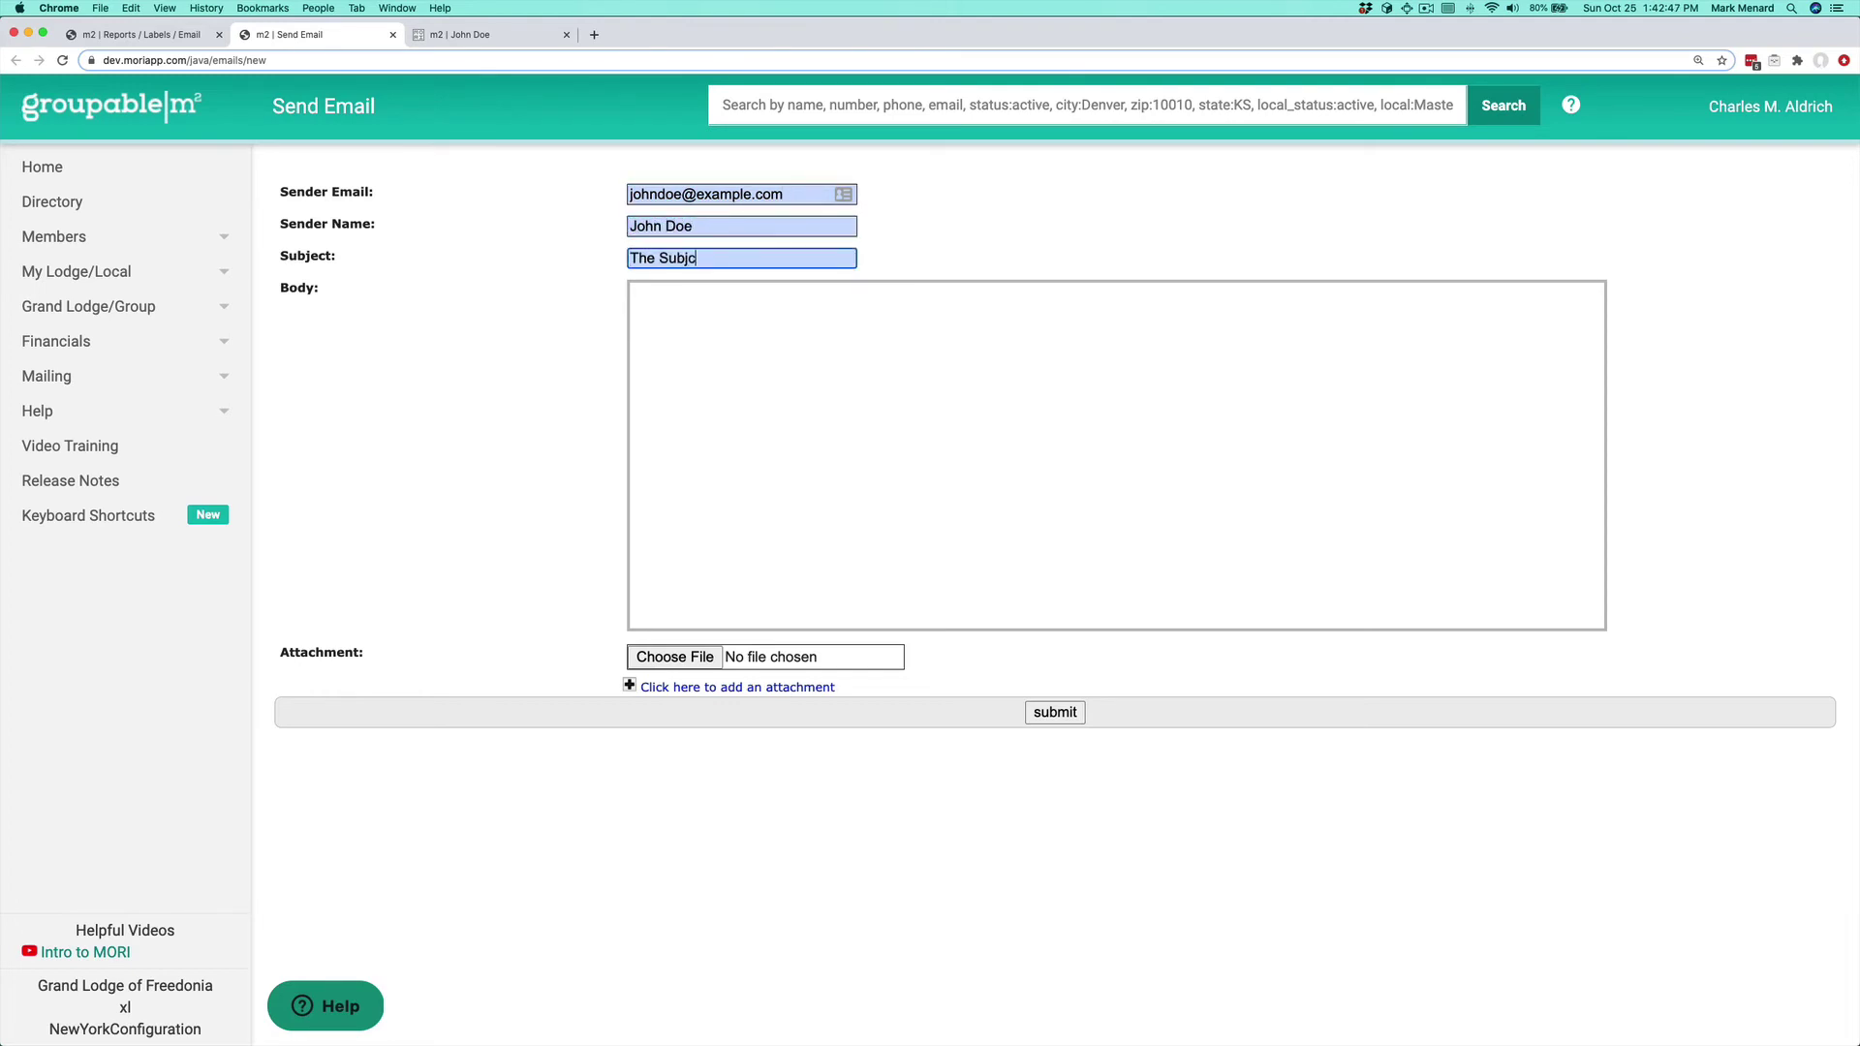
key("BackSpace")
type("ect")
key("Tab")
type("Ths")
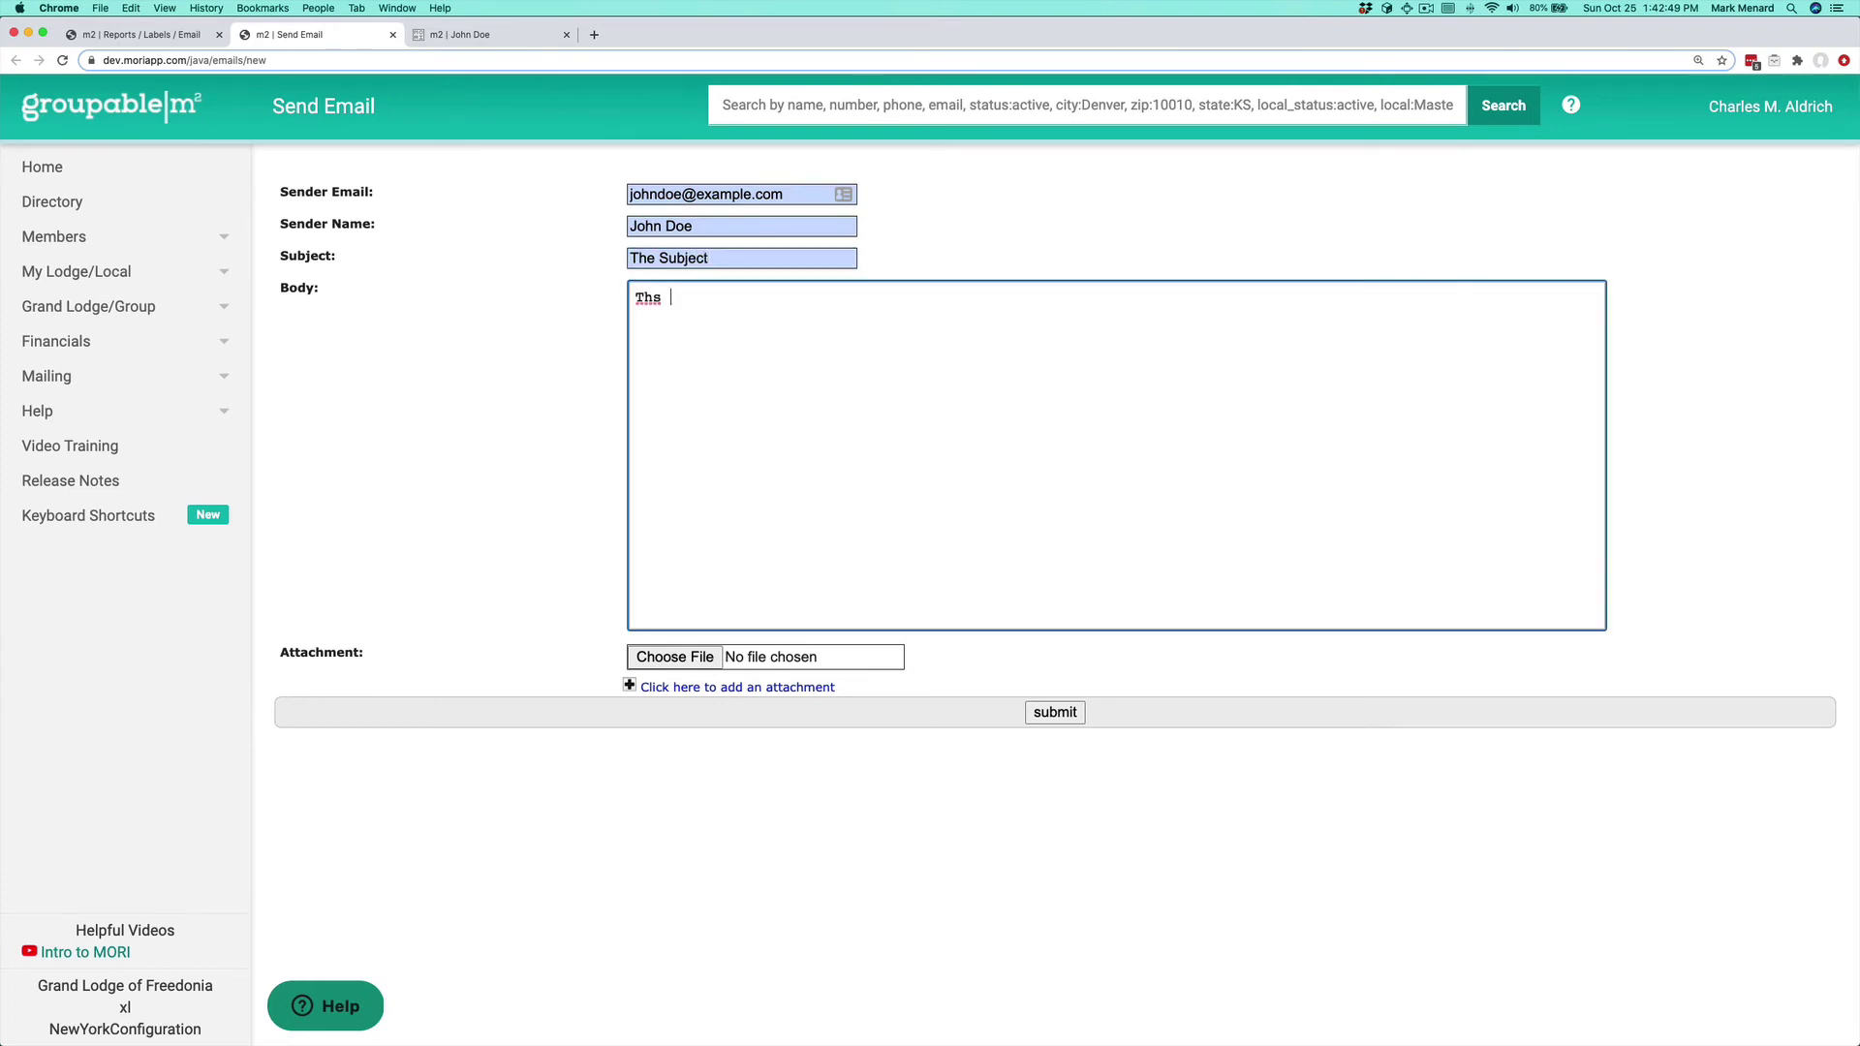
key("BackSpace")
key("BackSpace")
type("e message.")
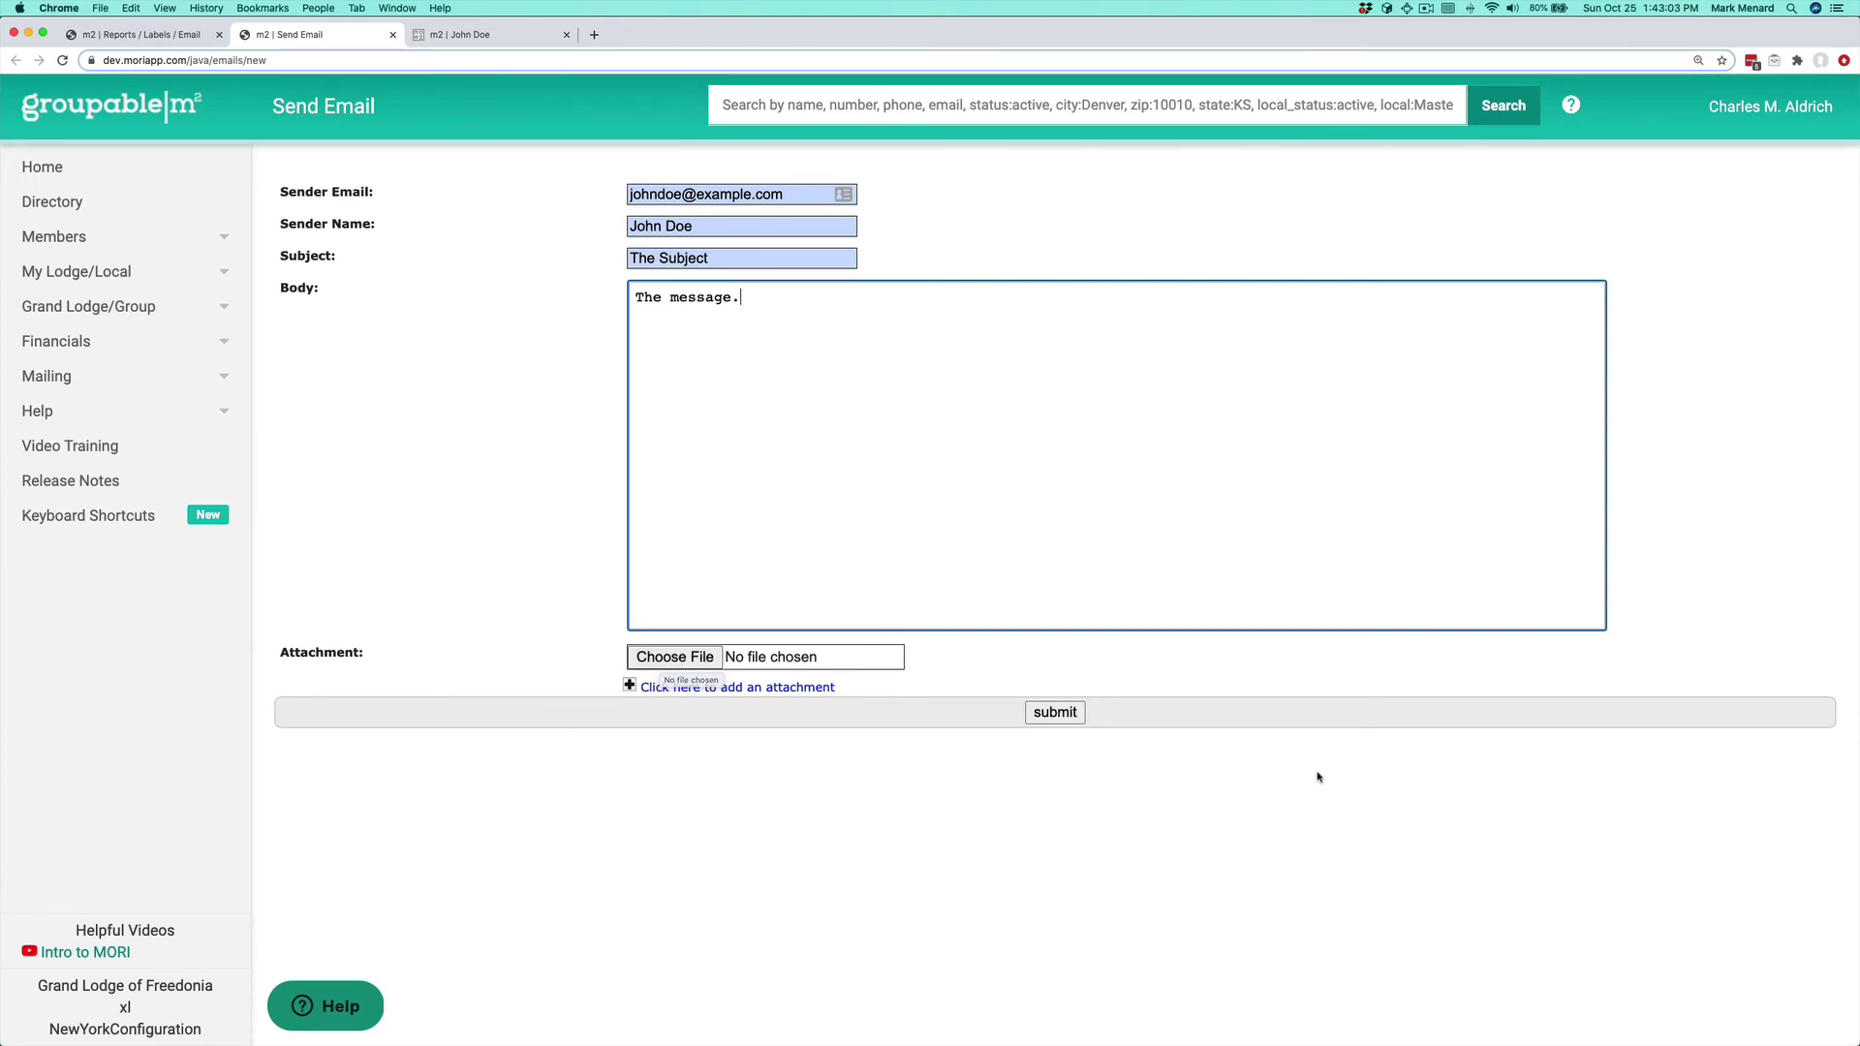
left_click(1066, 714)
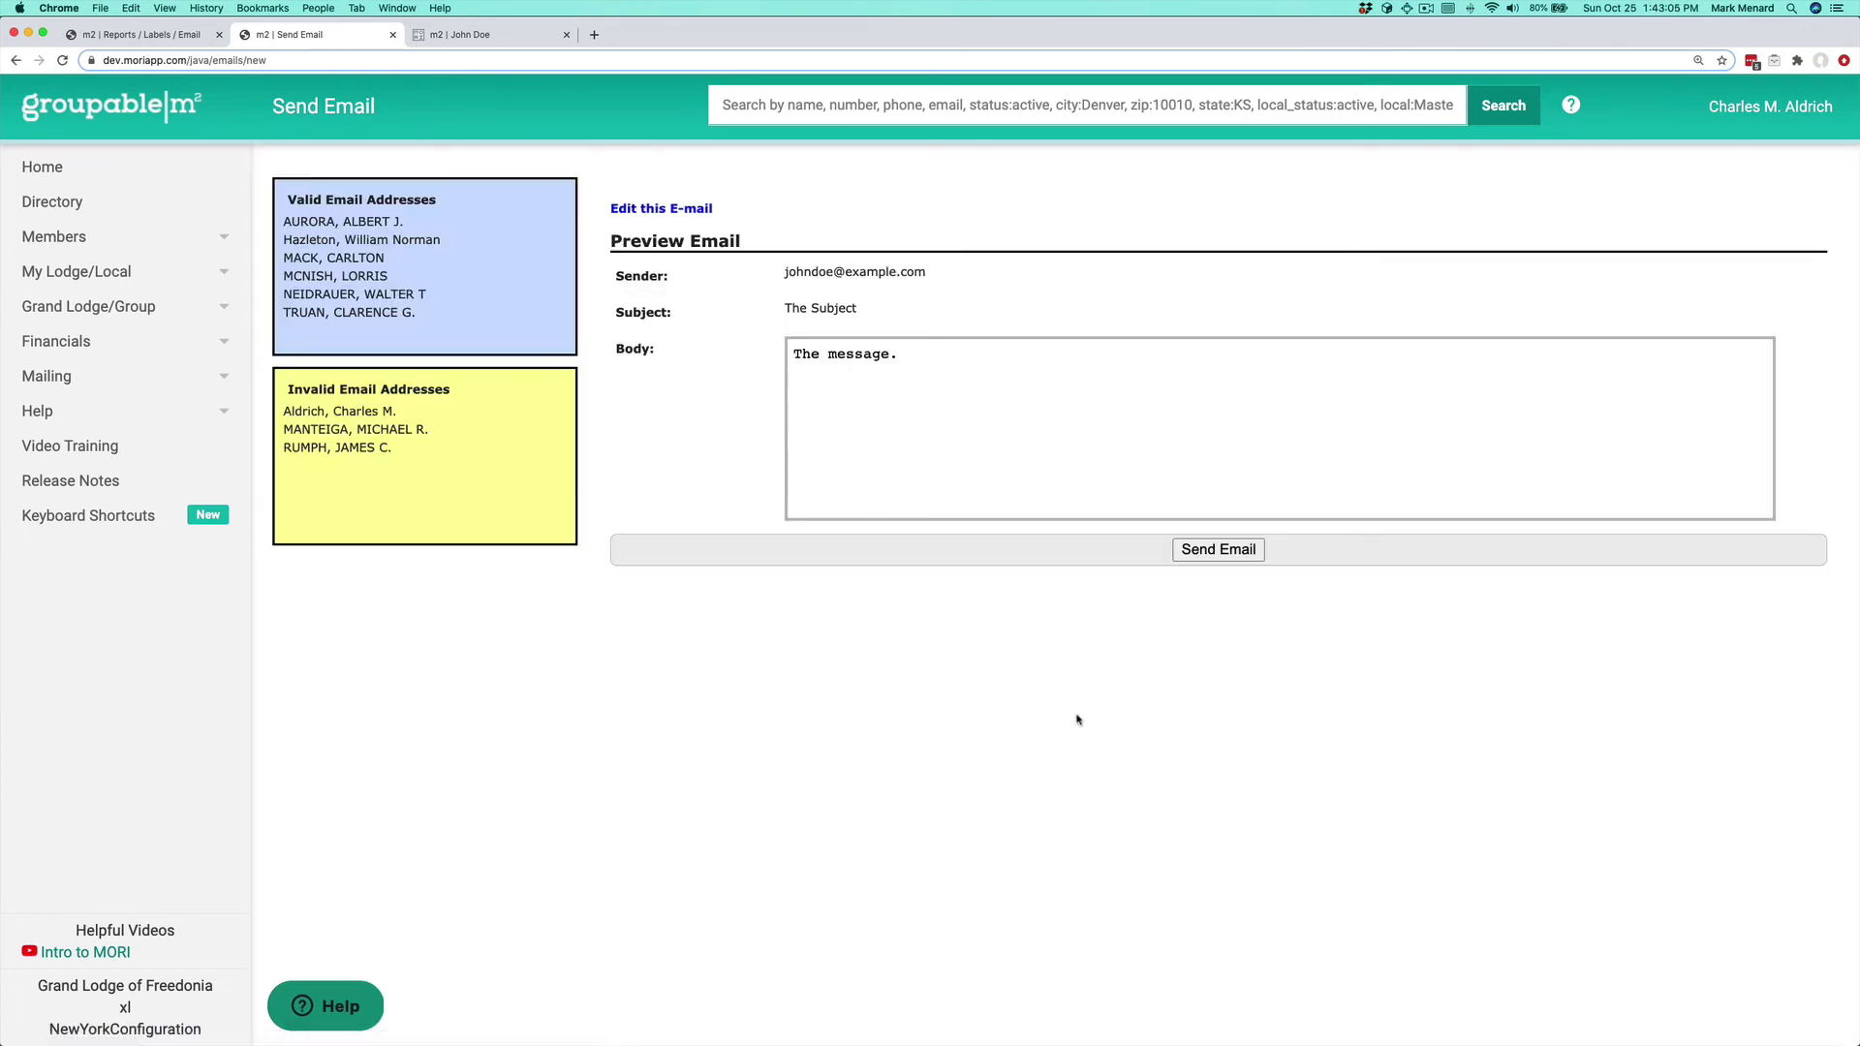
Step: Review the preview's valid and invalid address lists, then send the email to the six valid recipients
left_click_drag(643, 241, 879, 417)
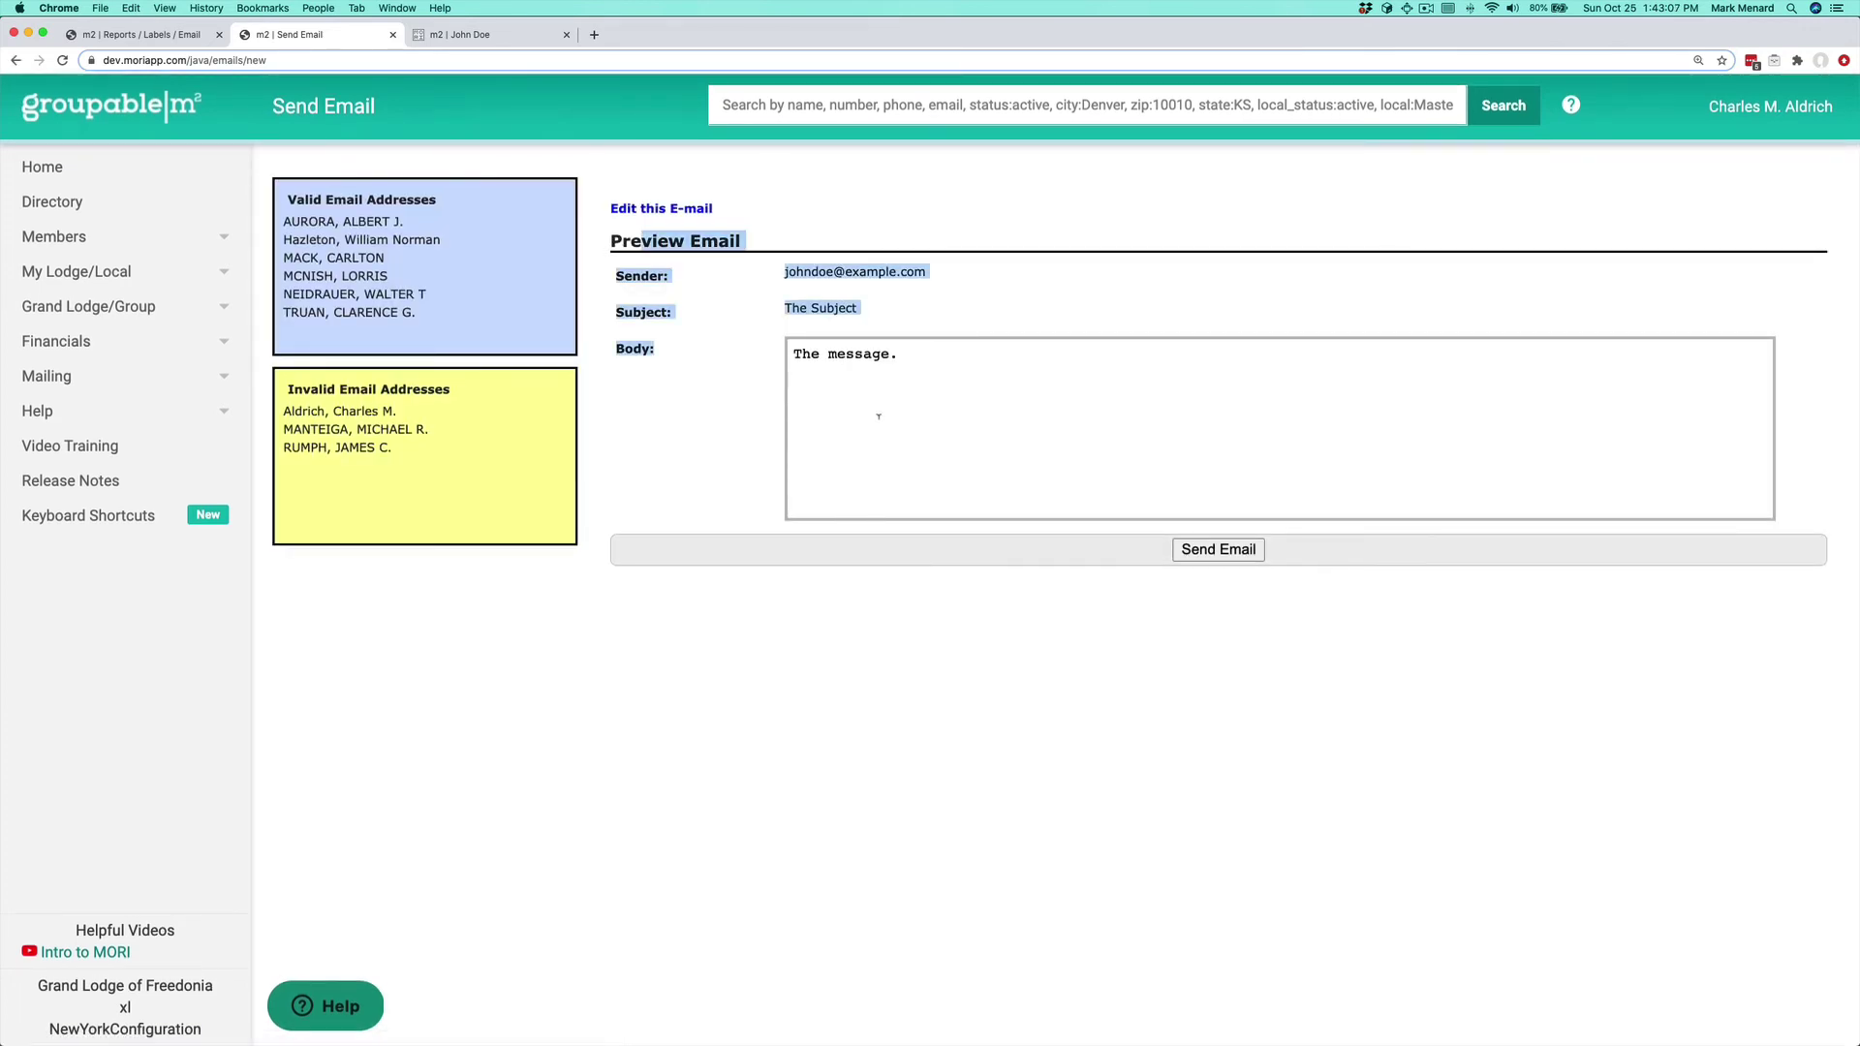
left_click(523, 290)
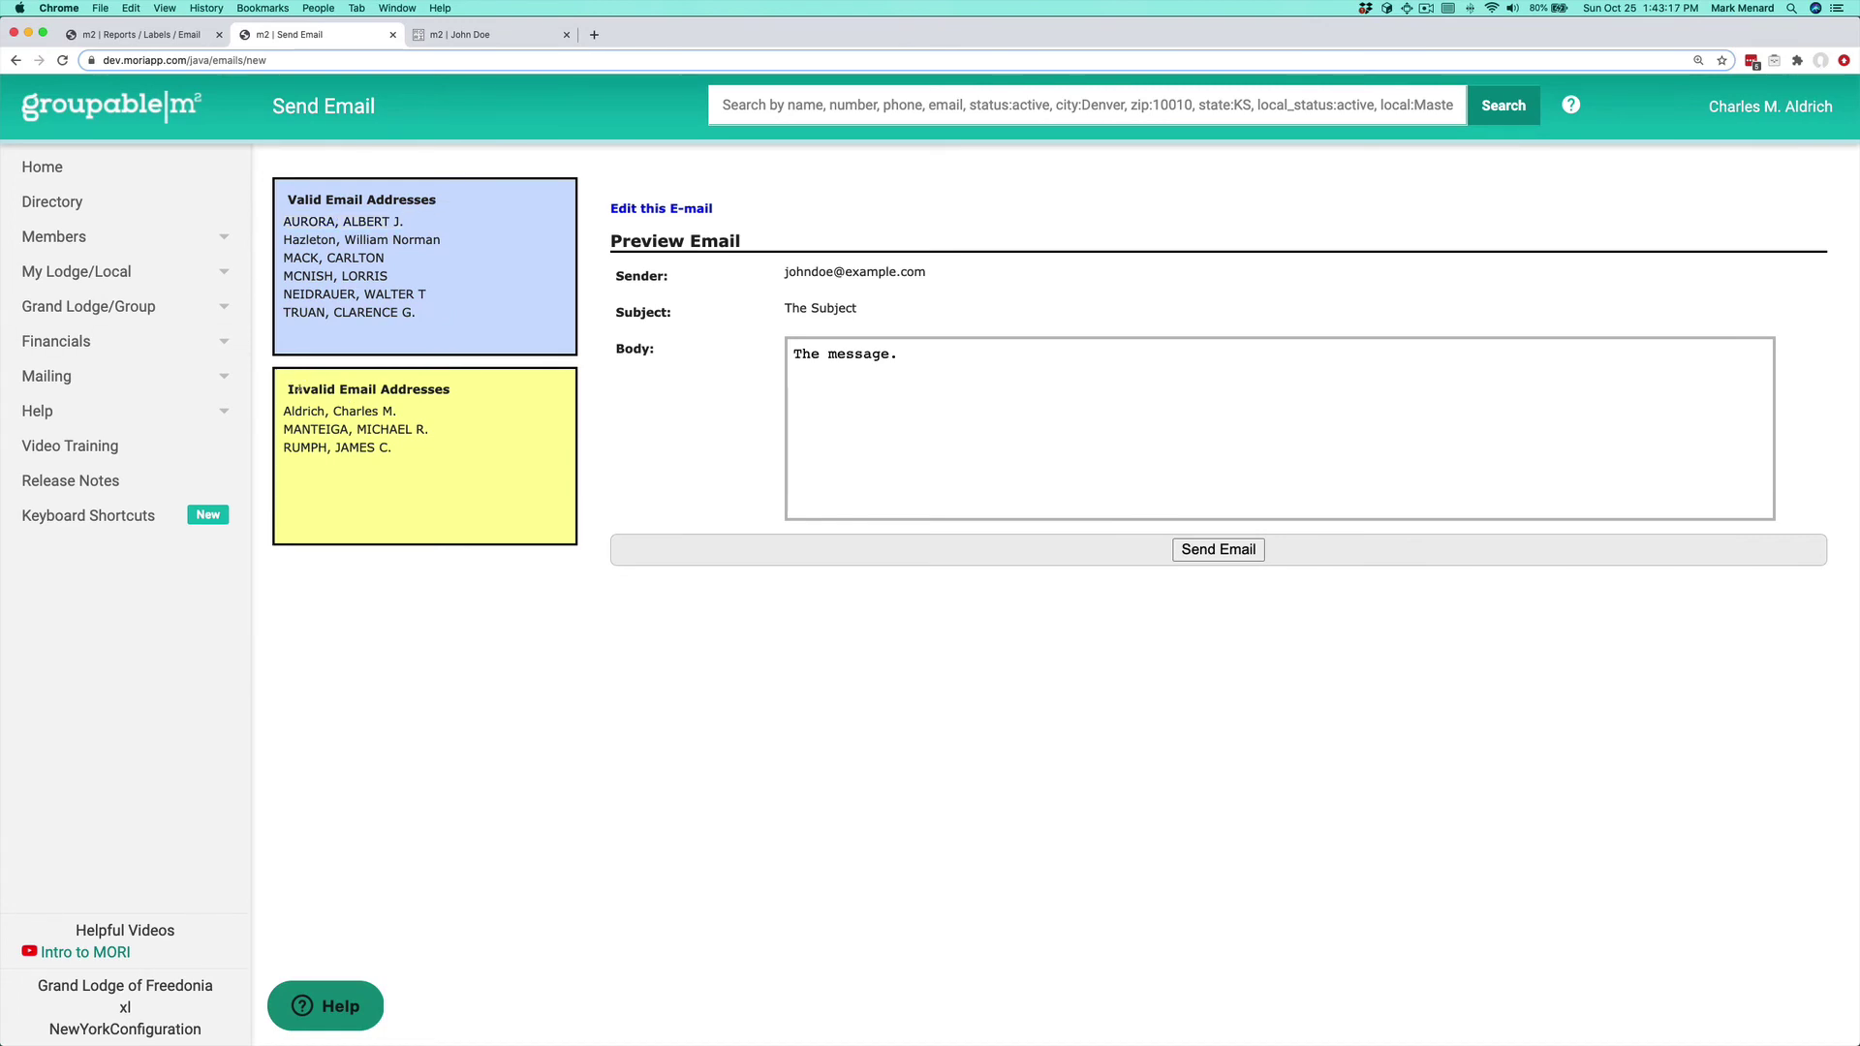
left_click_drag(286, 393, 461, 391)
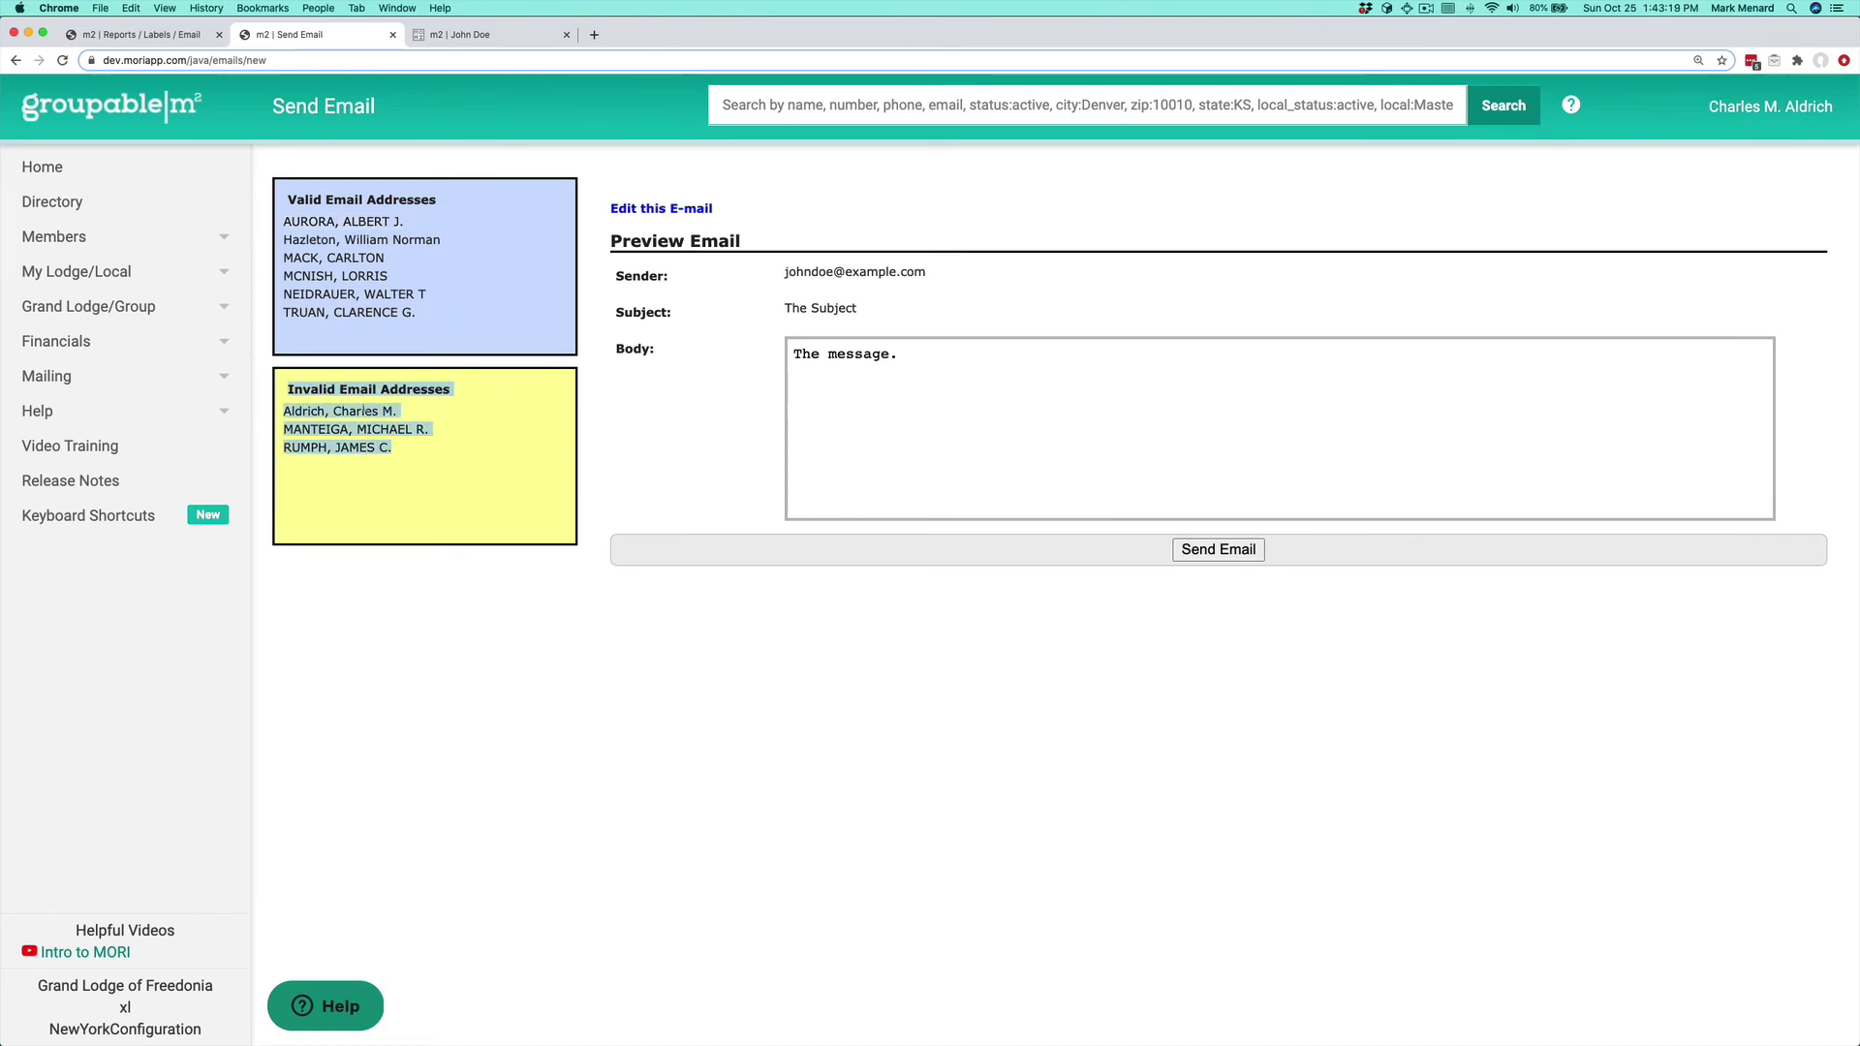
left_click(360, 414)
double_click(299, 430)
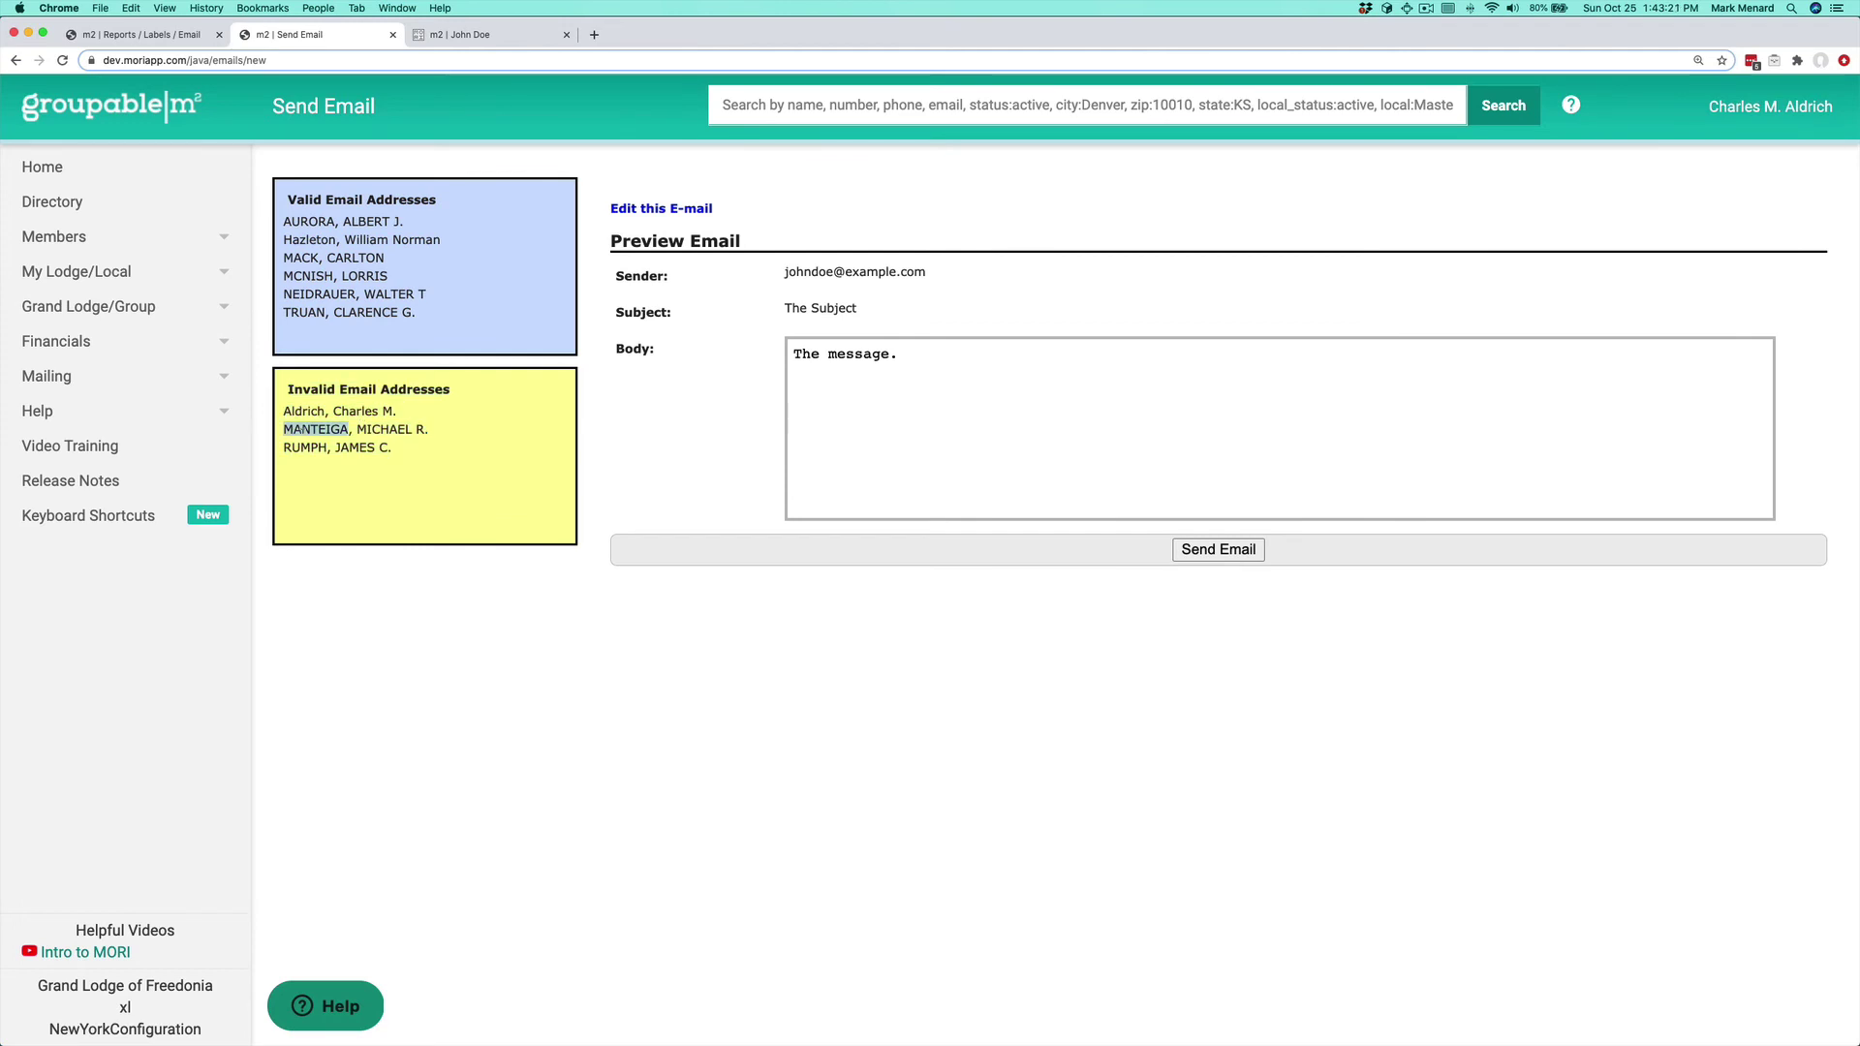
double_click(295, 448)
left_click(306, 410)
left_click(1213, 554)
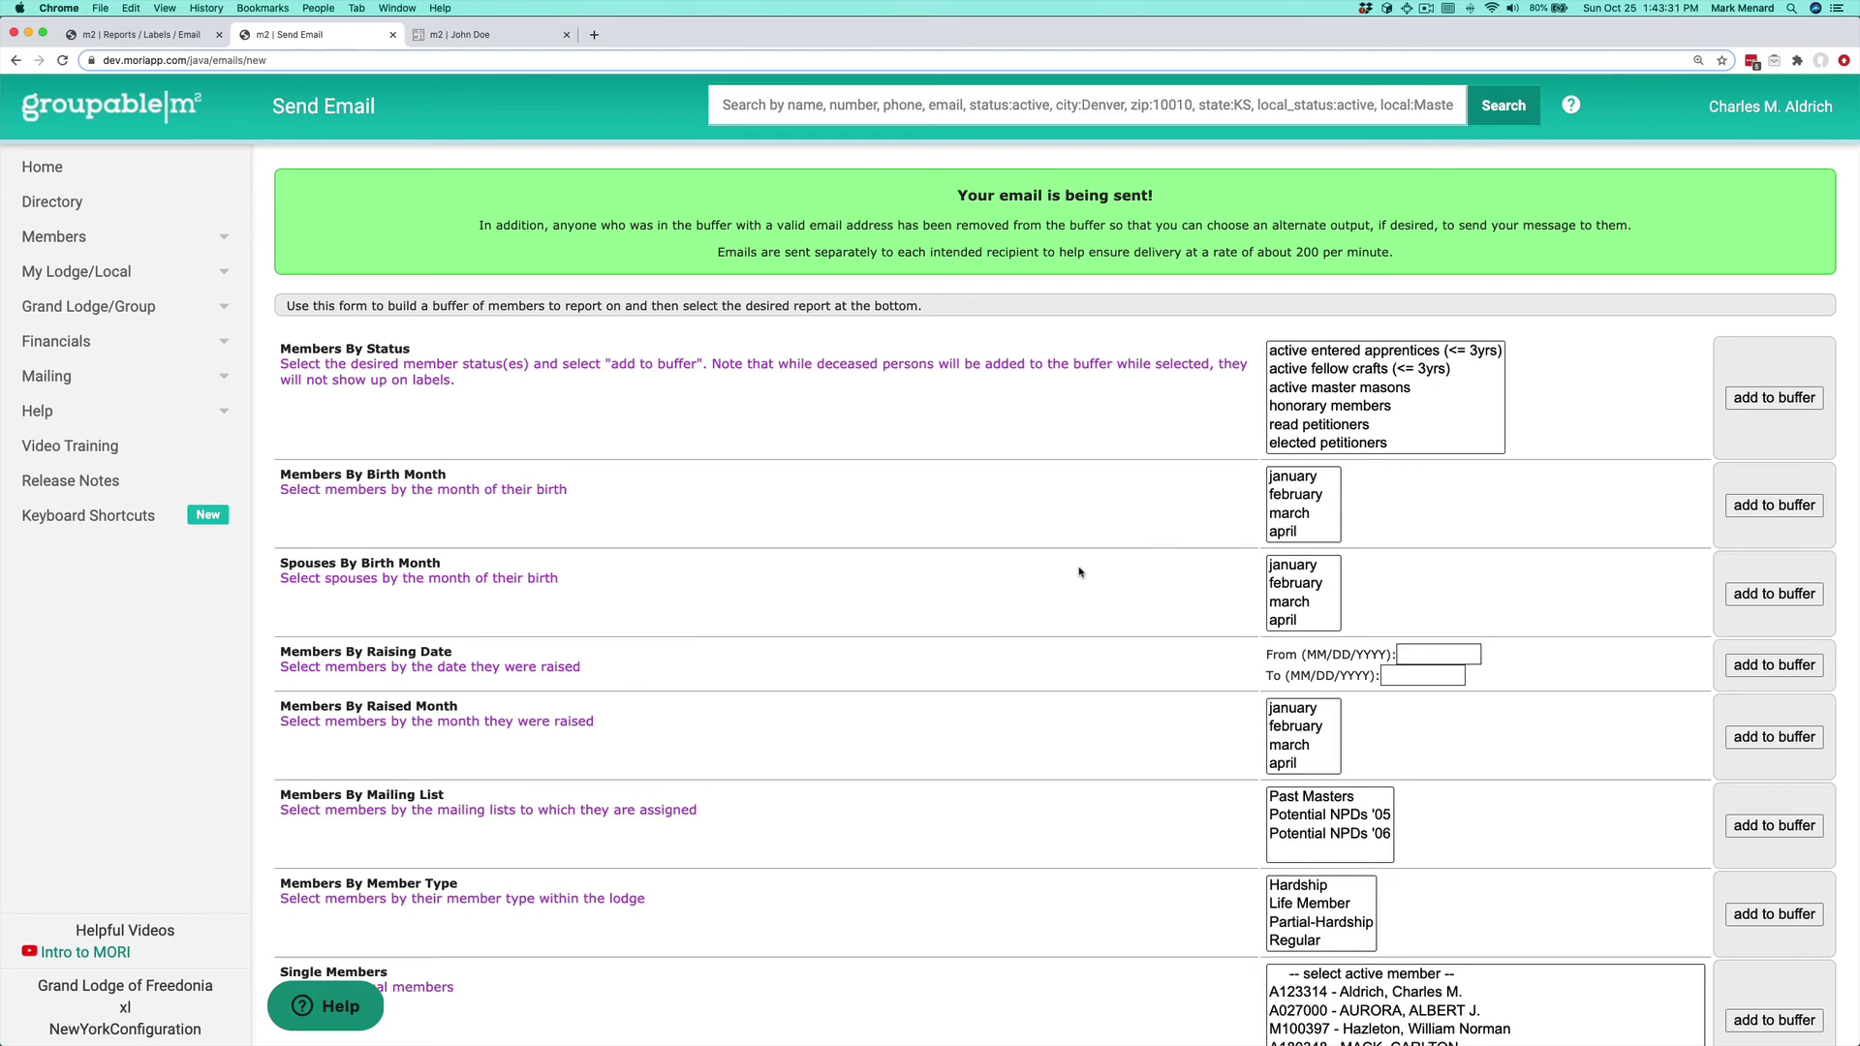
Step: Scroll past the confirmation banner and highlight 'Buffer Contains: 3' in the buffer bar
scroll(1022, 585, "down", 6)
scroll(1022, 585, "down", 1)
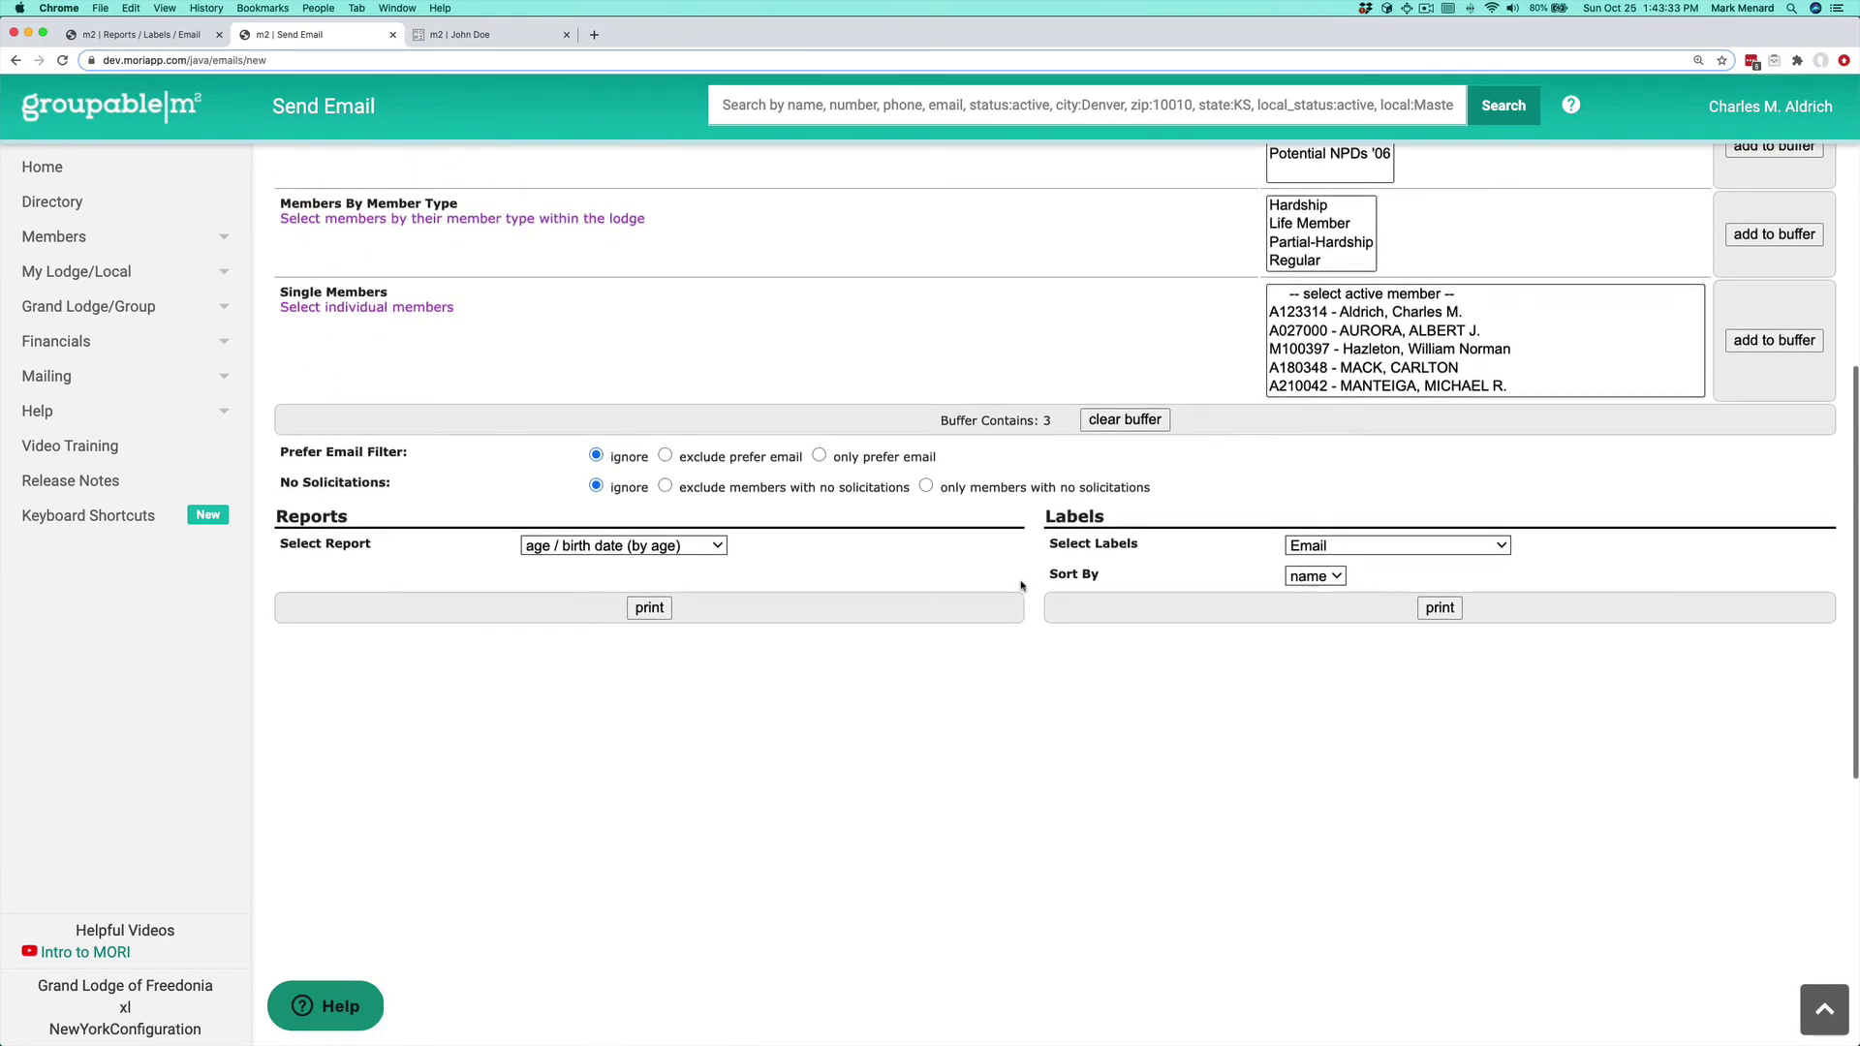
left_click_drag(1066, 422, 924, 425)
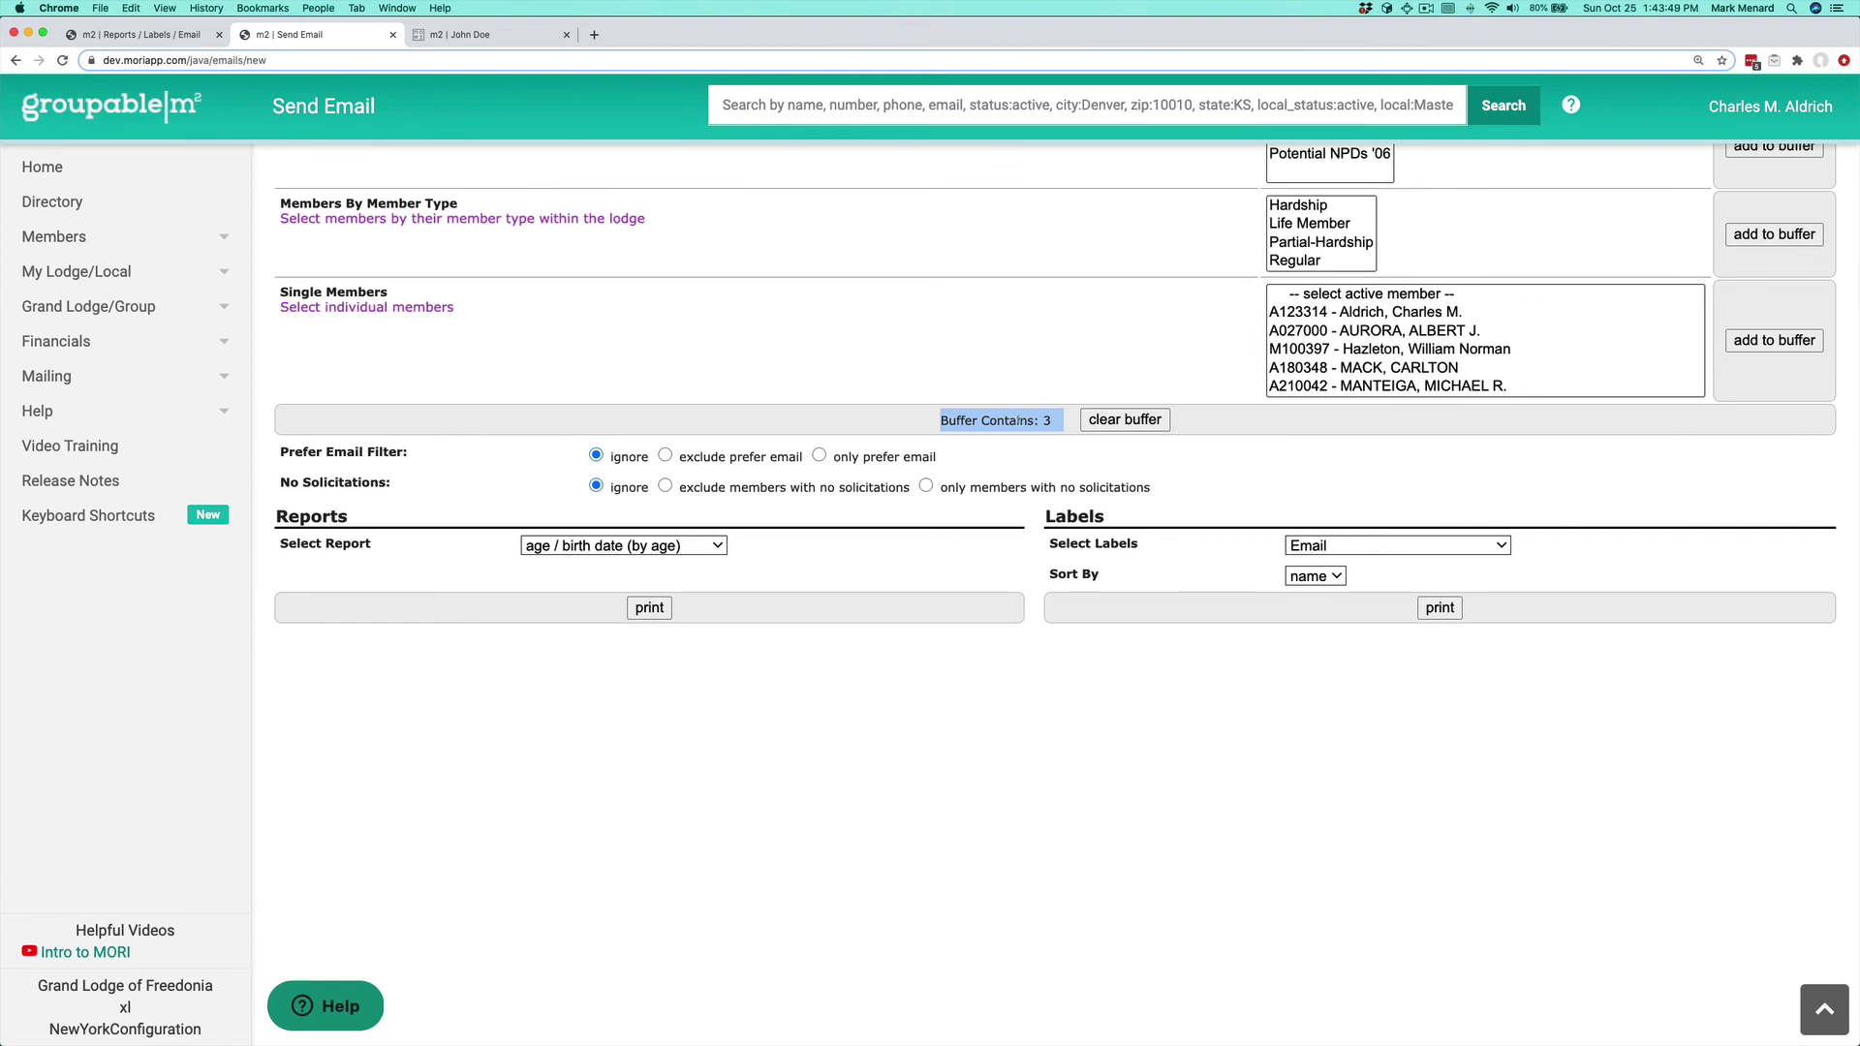
Step: Print Envelopes (No.10) without a return address for the 3 members, then close the PDF
left_click(1434, 544)
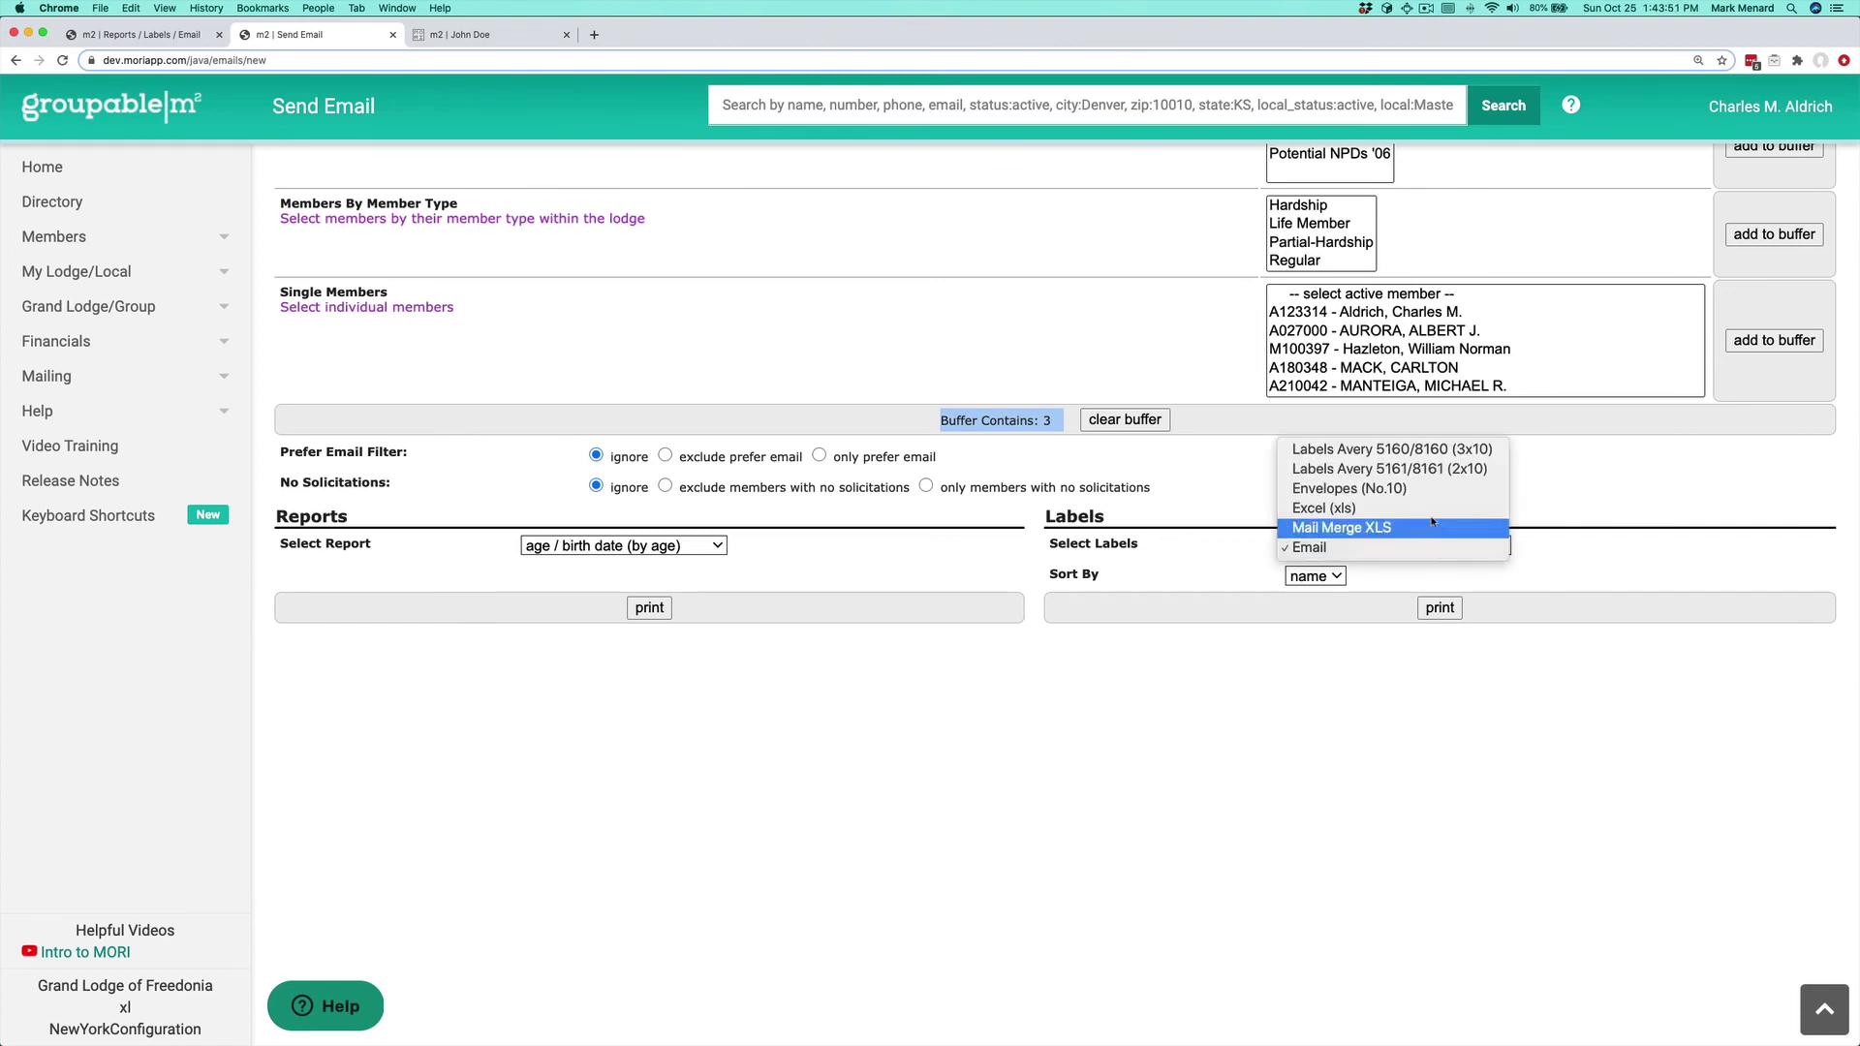
left_click(1431, 501)
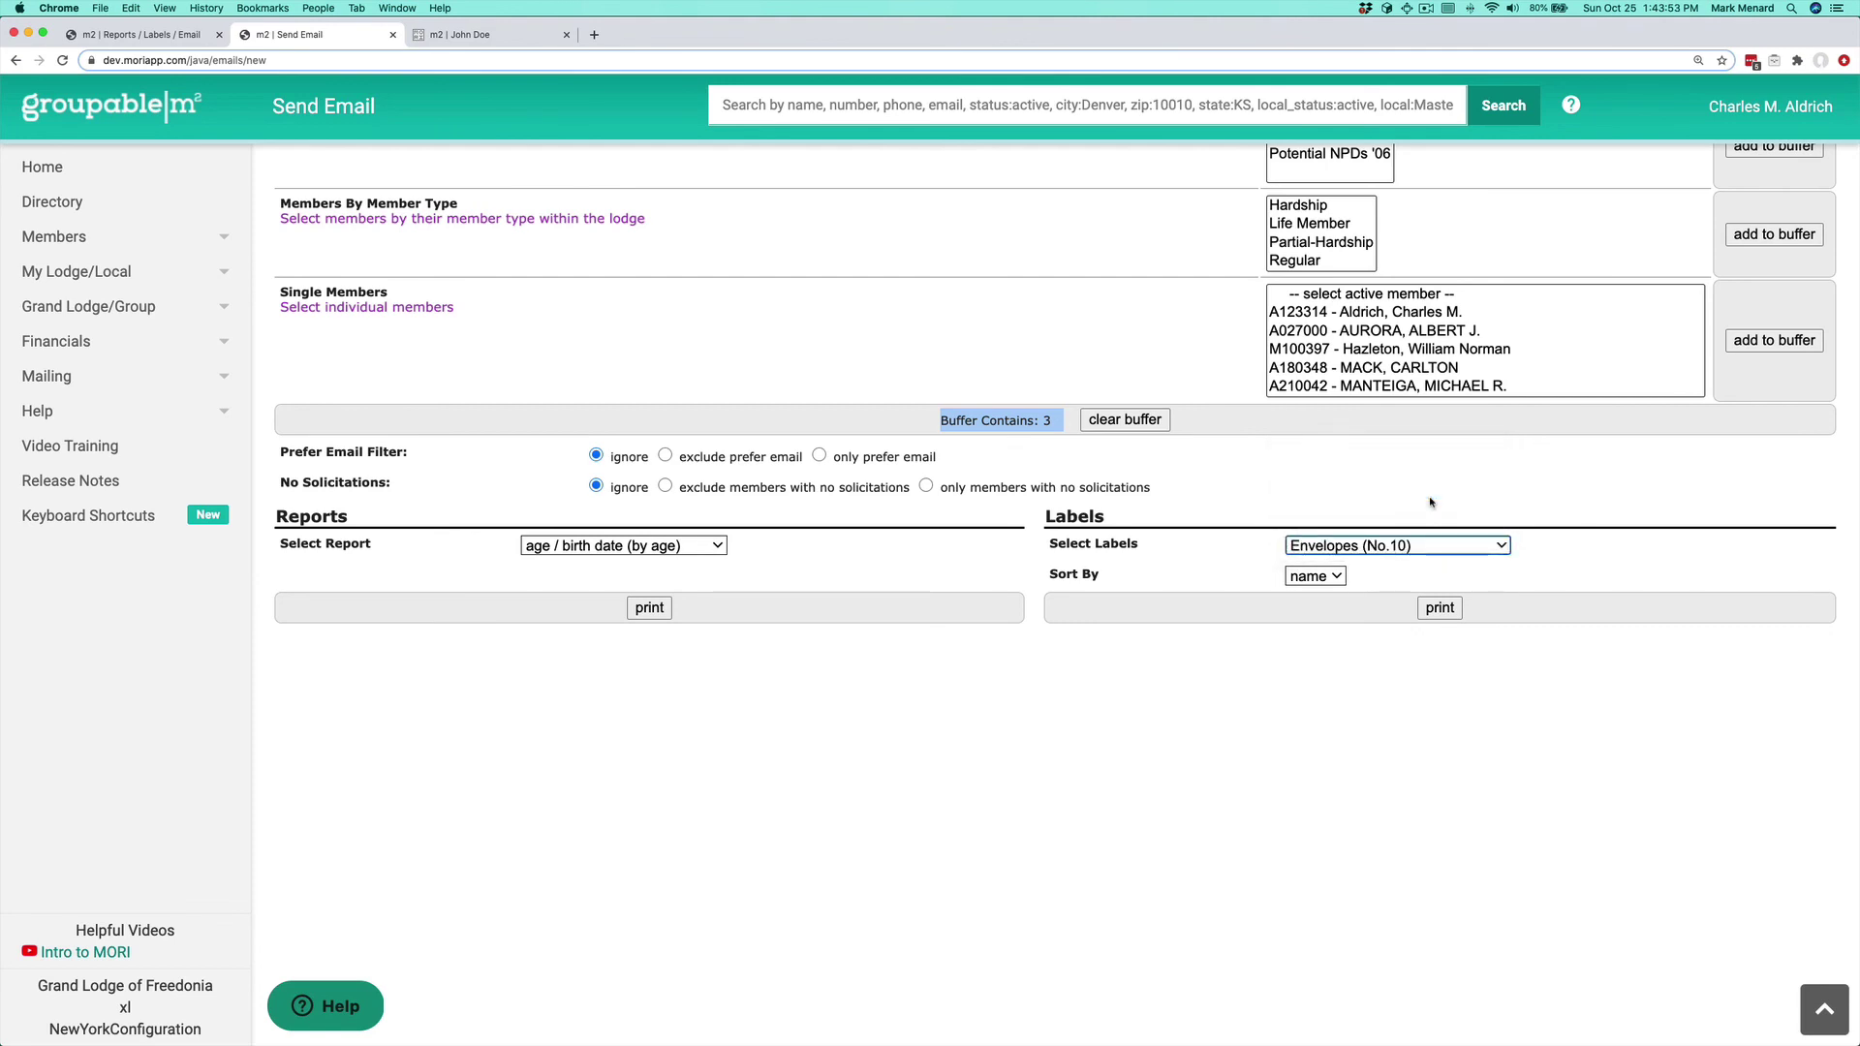
left_click(1440, 608)
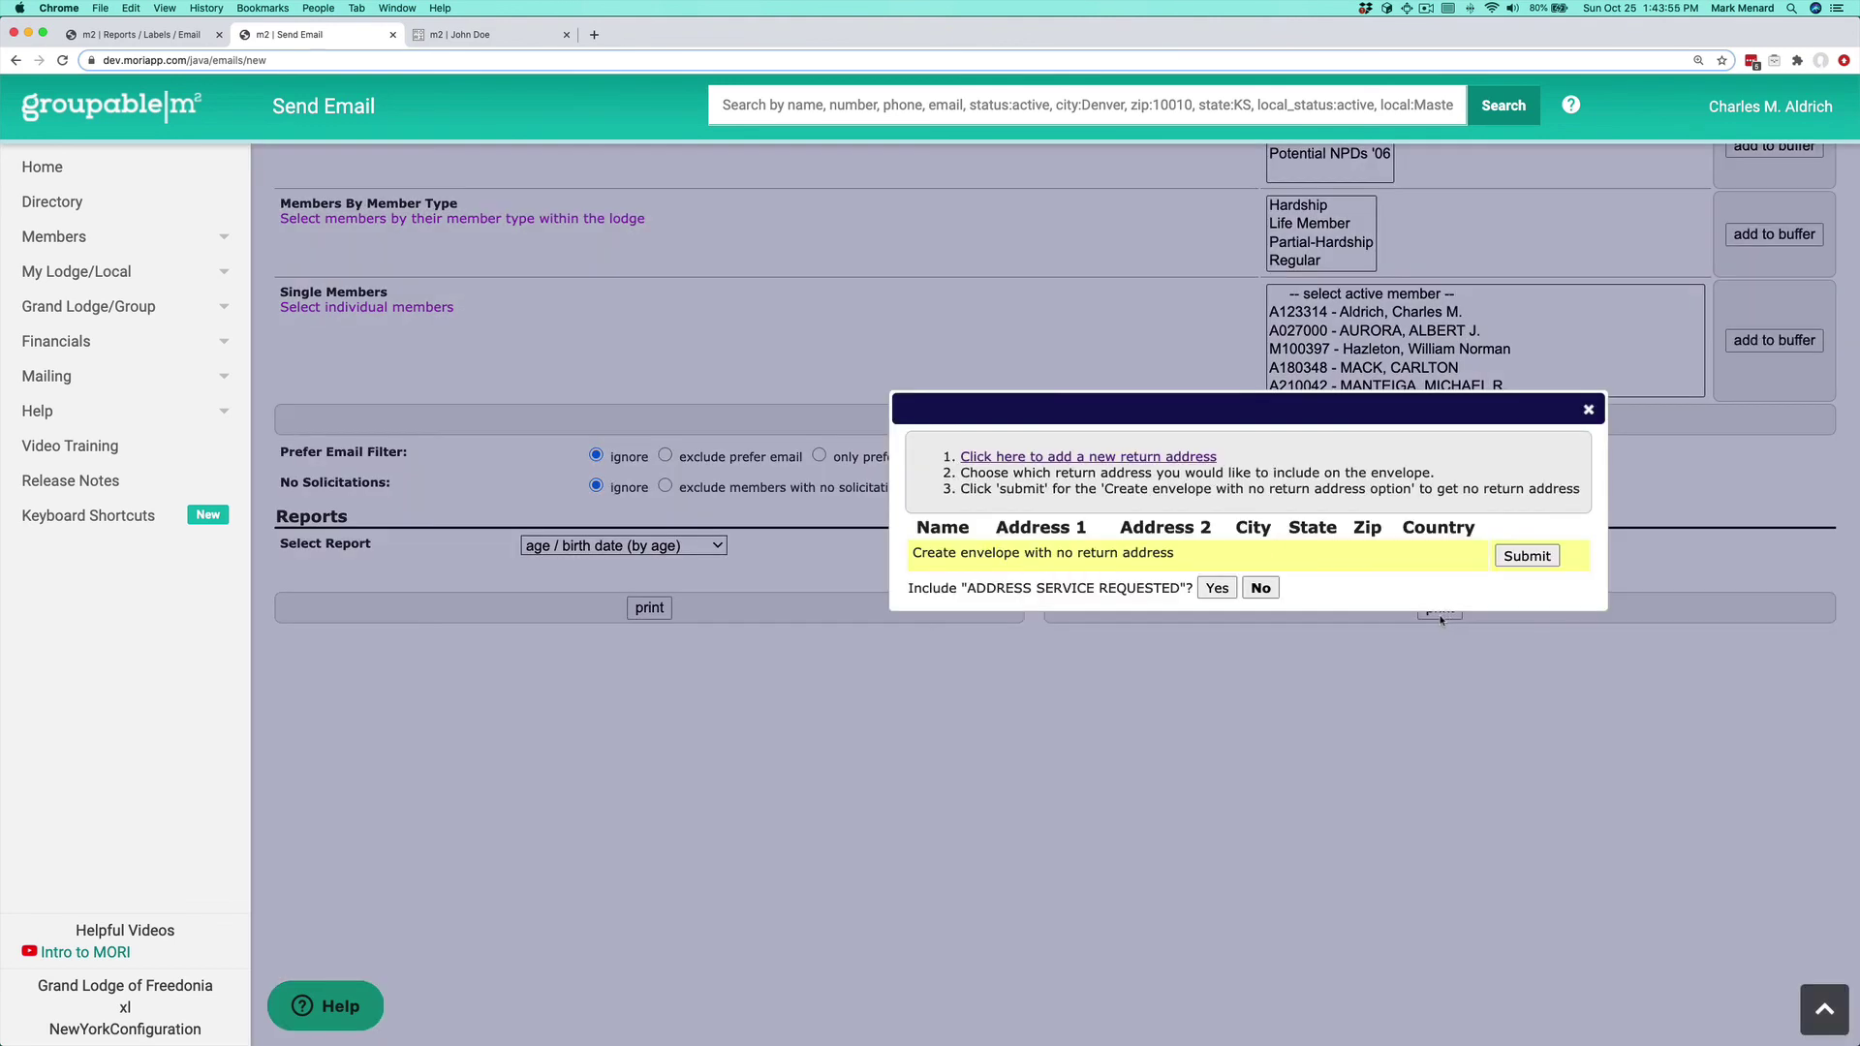
left_click(1530, 558)
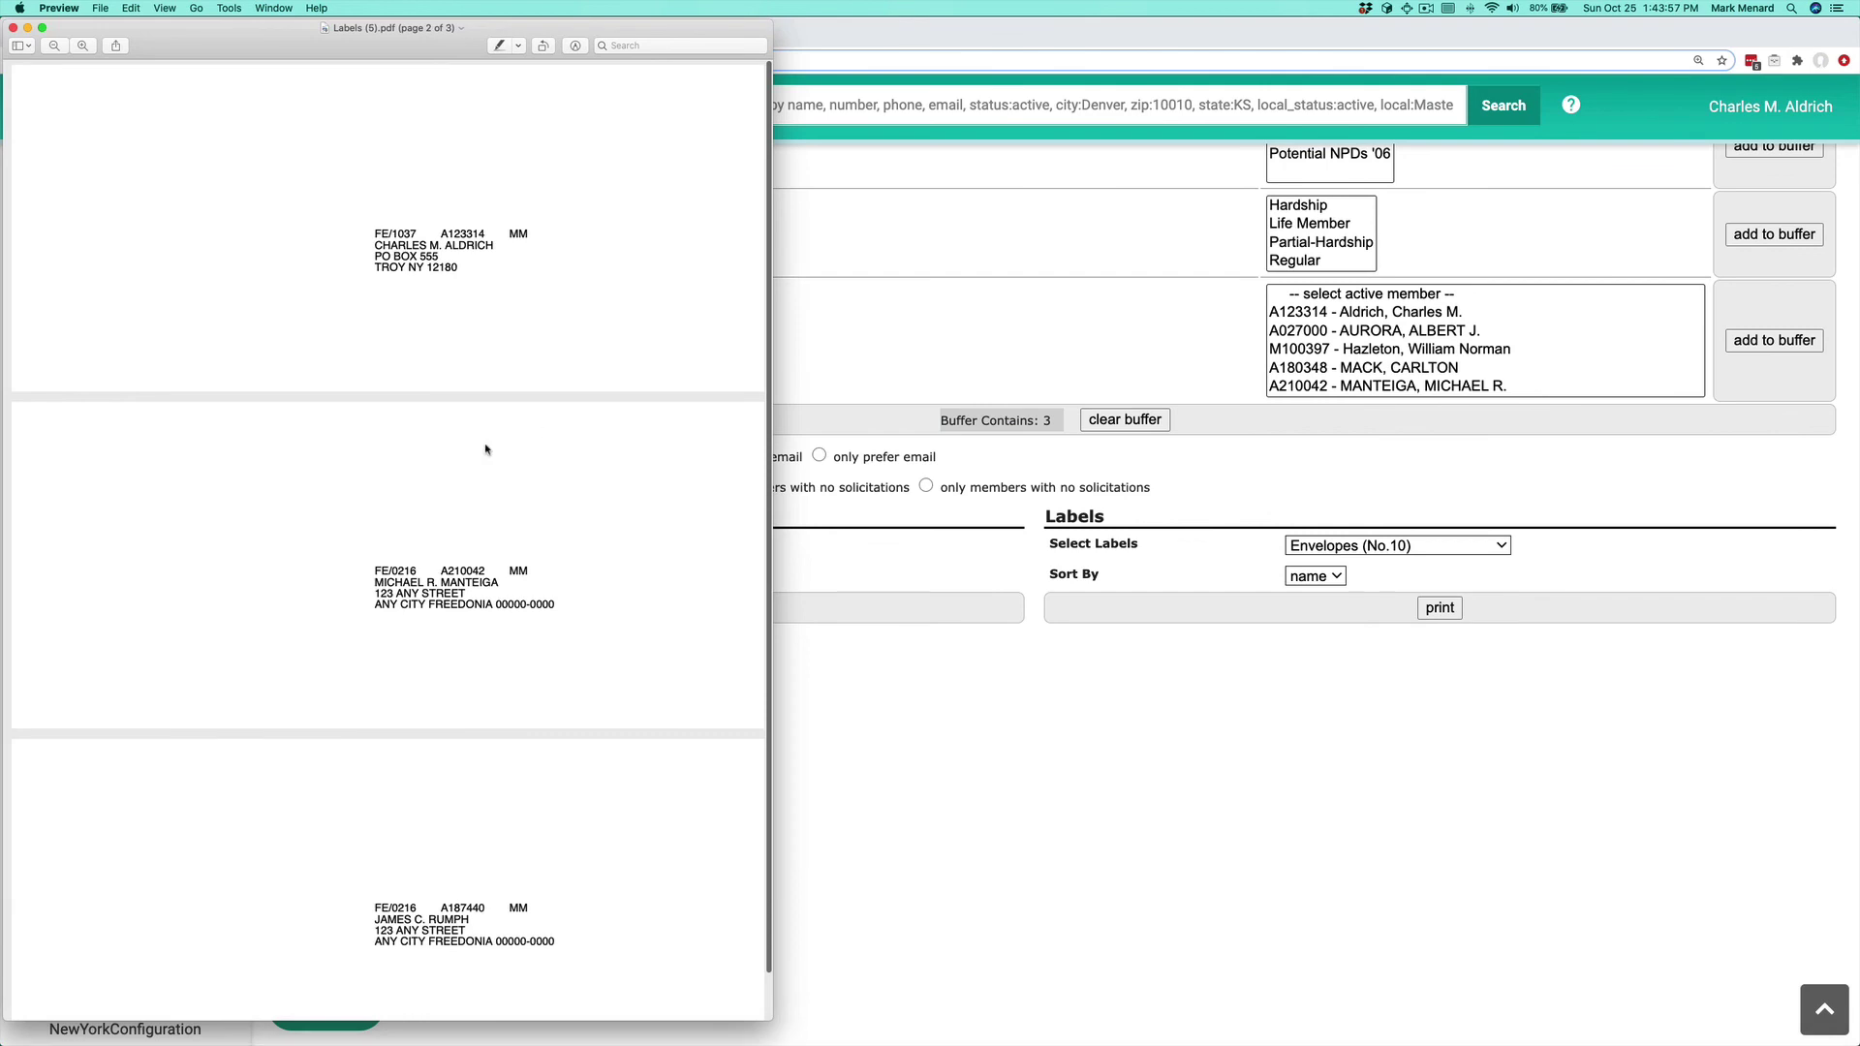
scroll(495, 718, "down", 2)
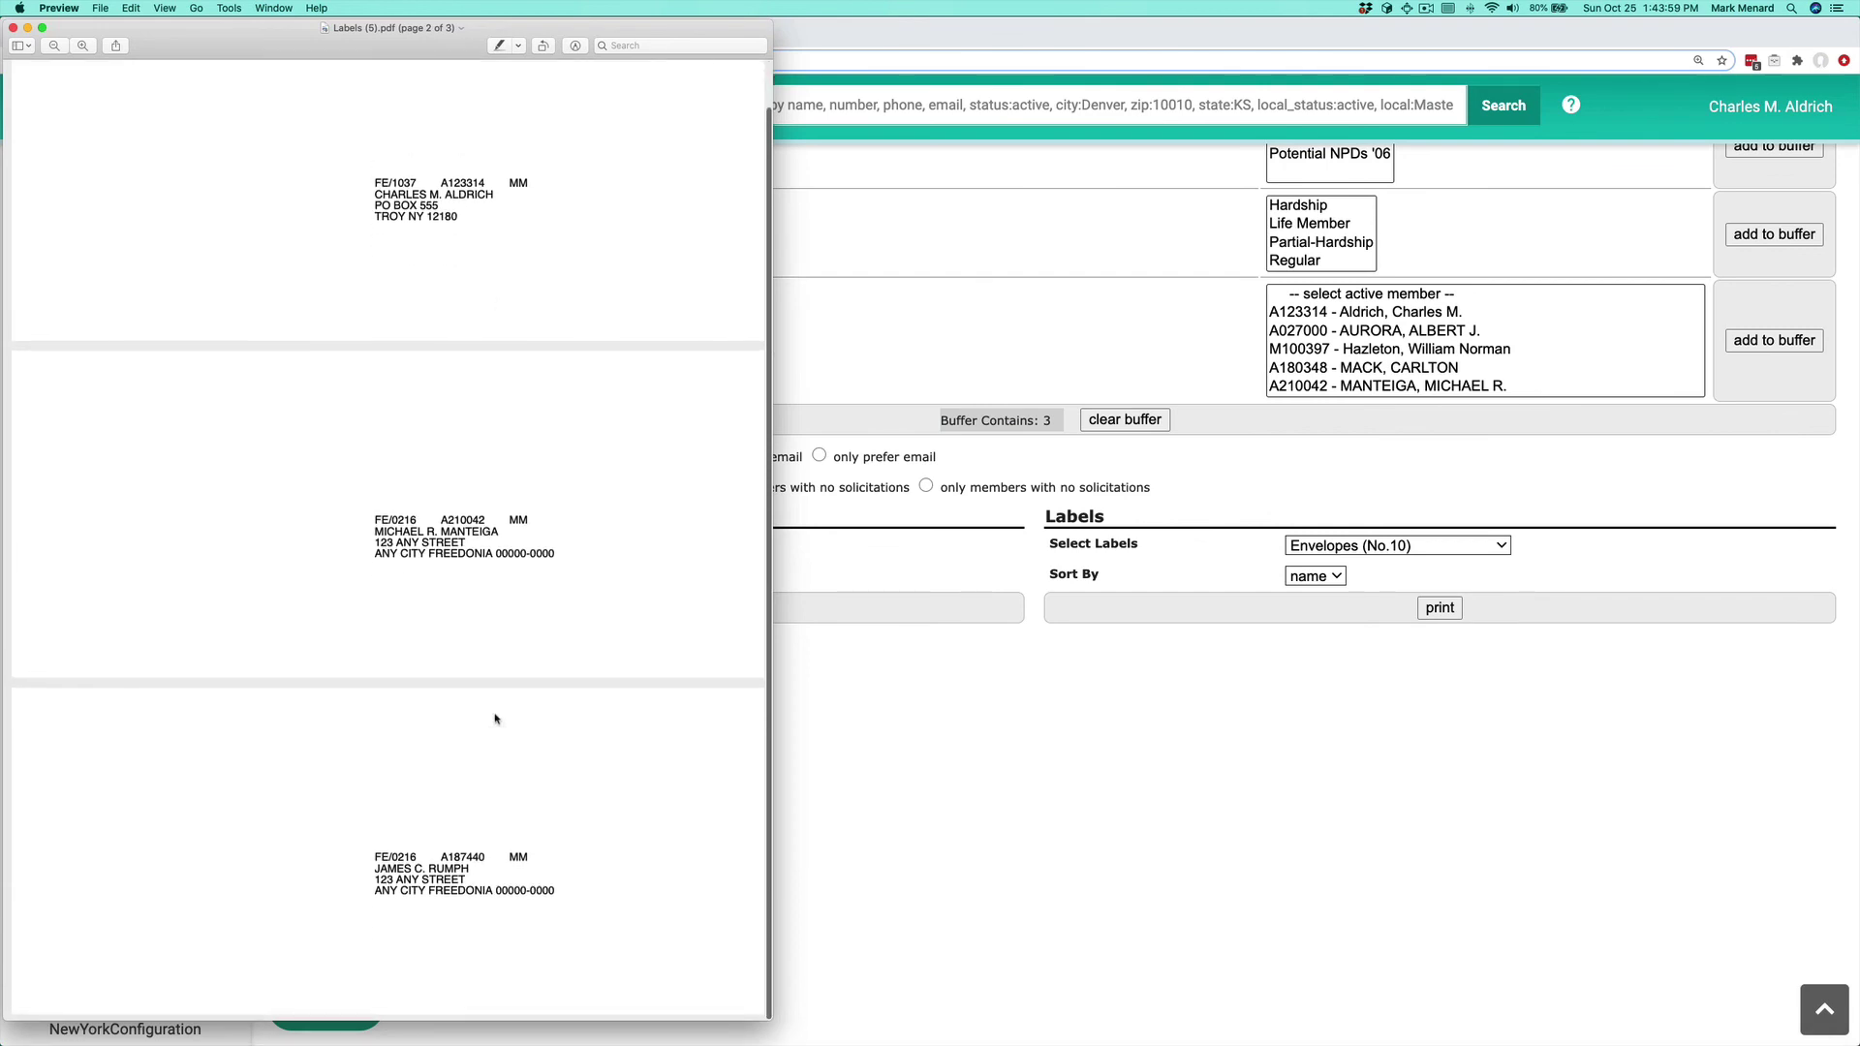
left_click(12, 27)
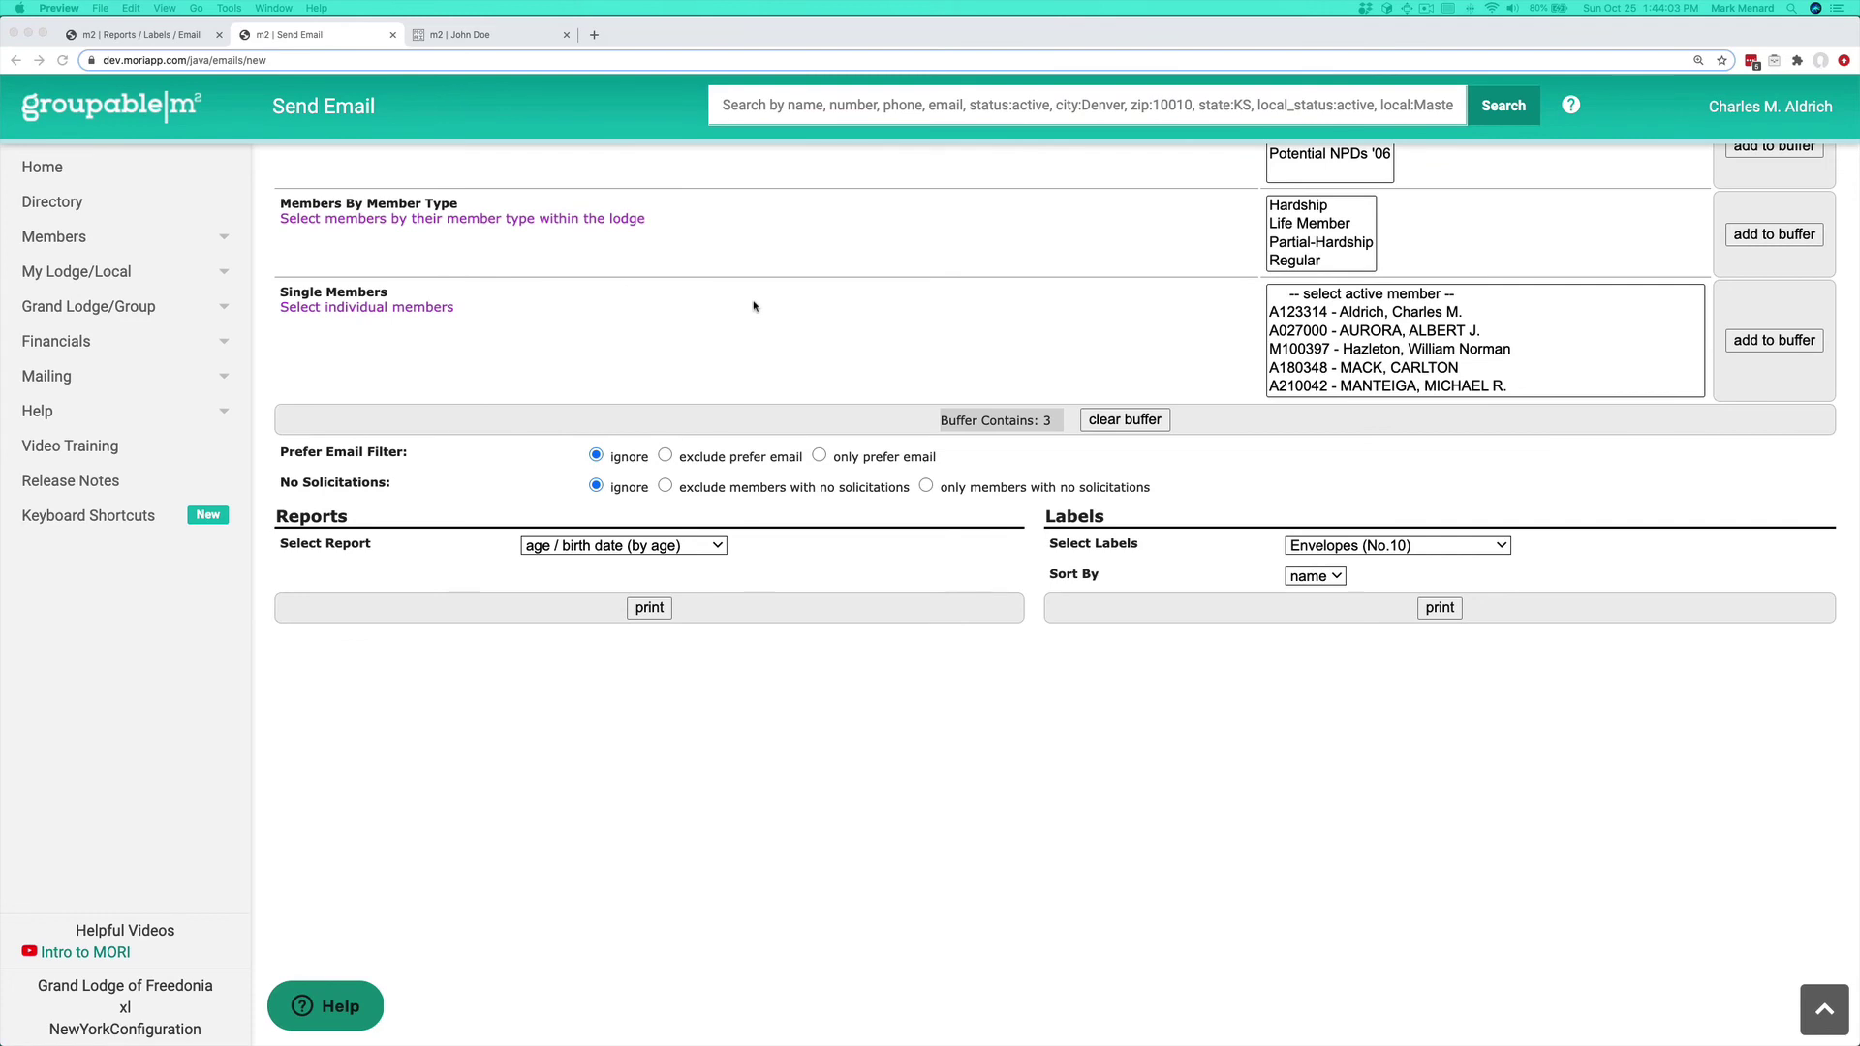